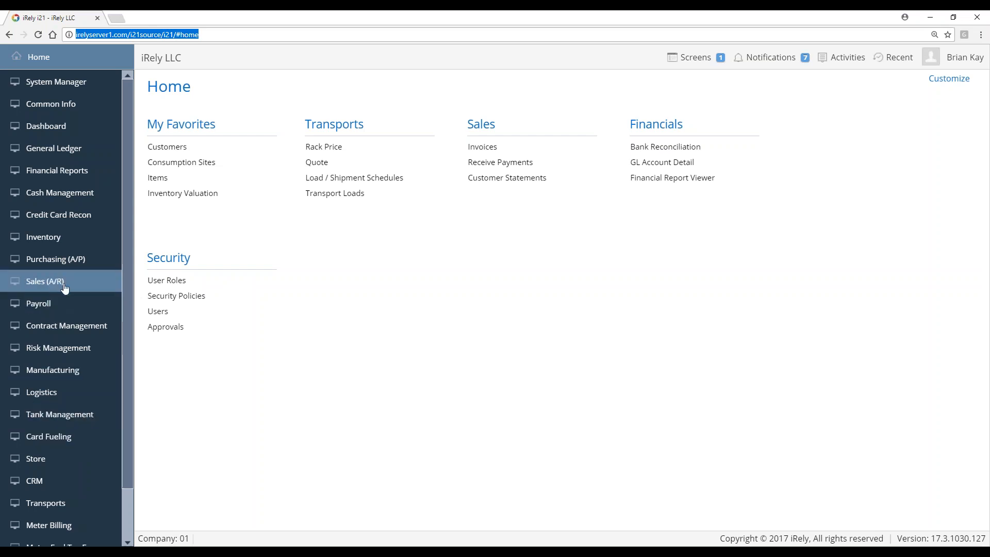
# Open the Sales (A/R) module menu from the left navigation
pyautogui.click(56, 286)
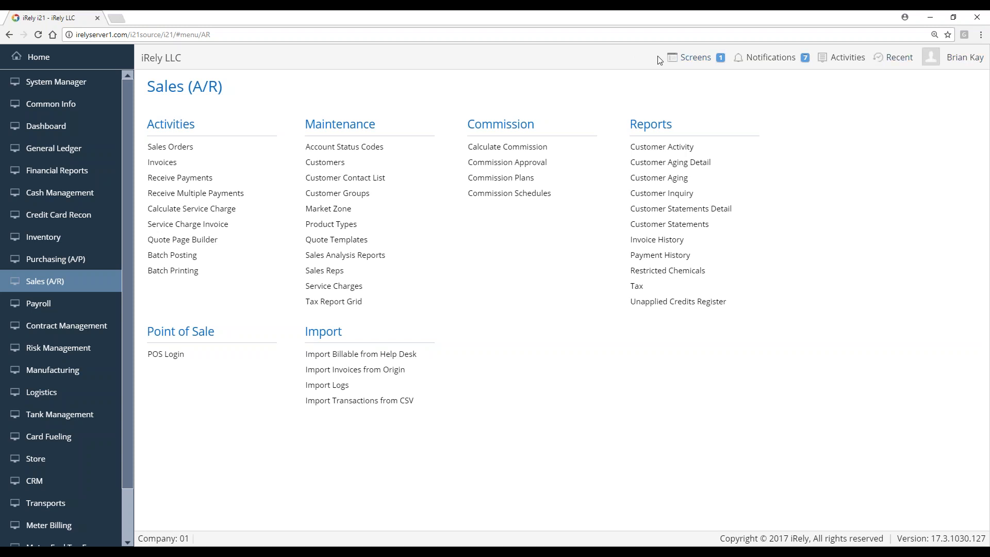
# Check the list of open screens, then bring up the user account menu
pyautogui.click(706, 61)
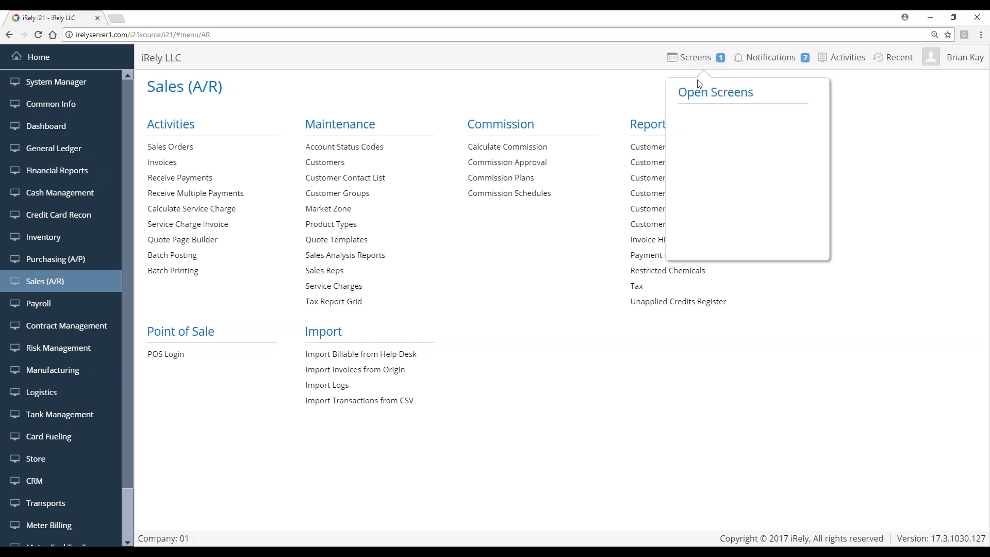
pyautogui.click(640, 58)
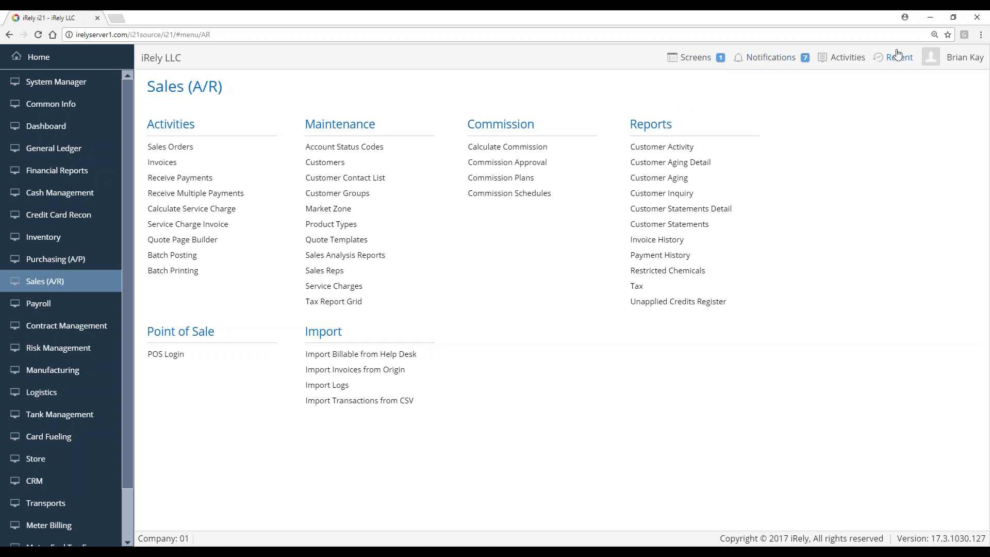
pyautogui.click(977, 59)
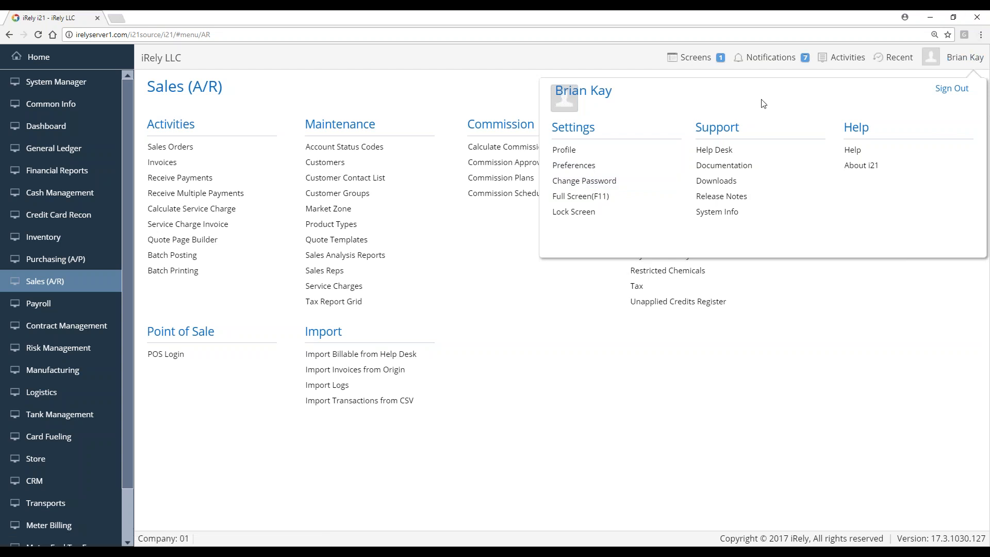
# Open the Change Password form and cancel it without making changes
pyautogui.click(604, 187)
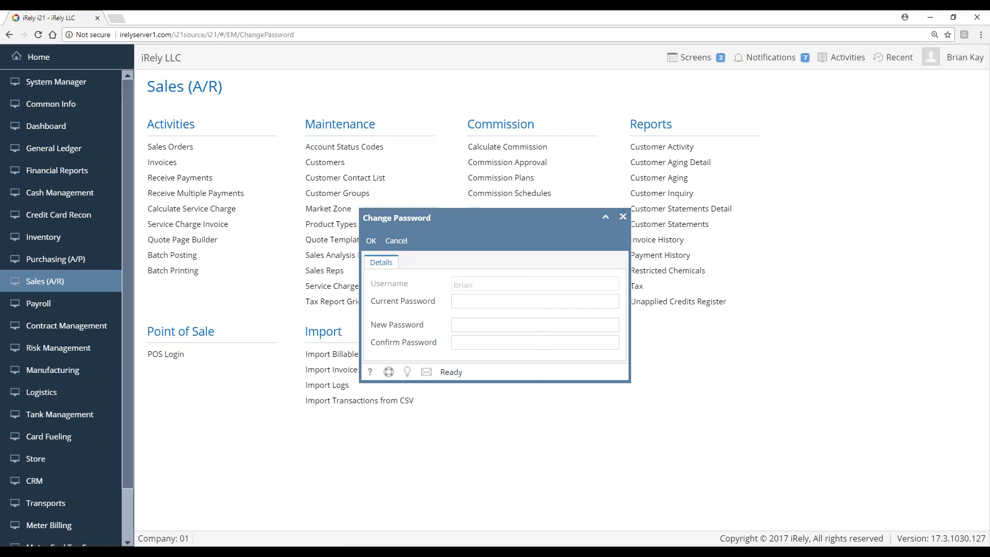
pyautogui.click(397, 242)
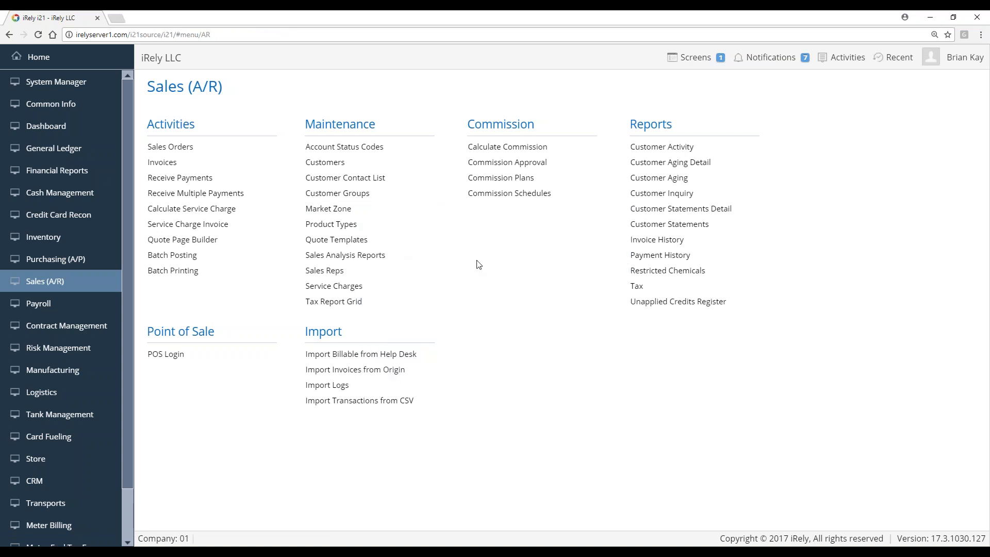
# Open the Customers list of 97 records and put focus in its Filter box
pyautogui.click(329, 163)
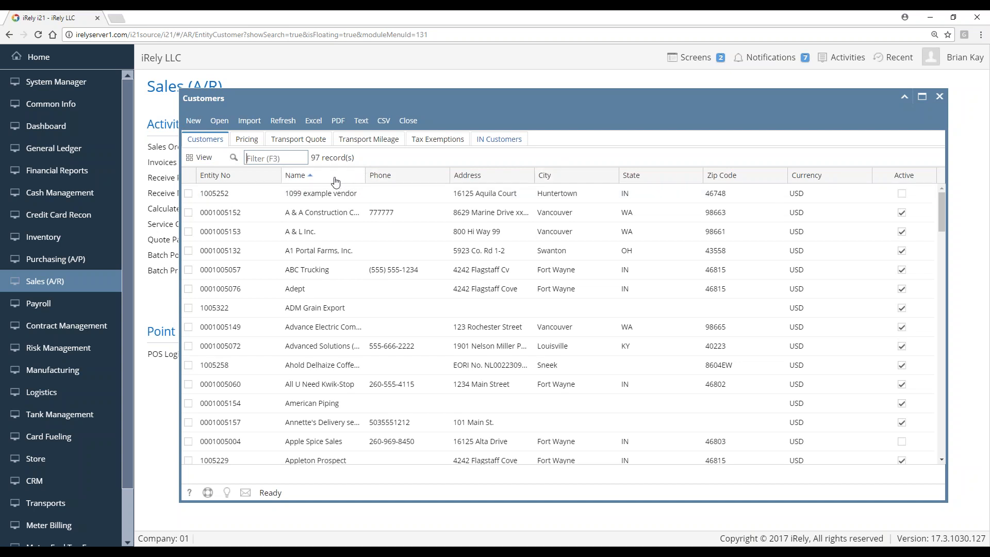
pyautogui.press('F3')
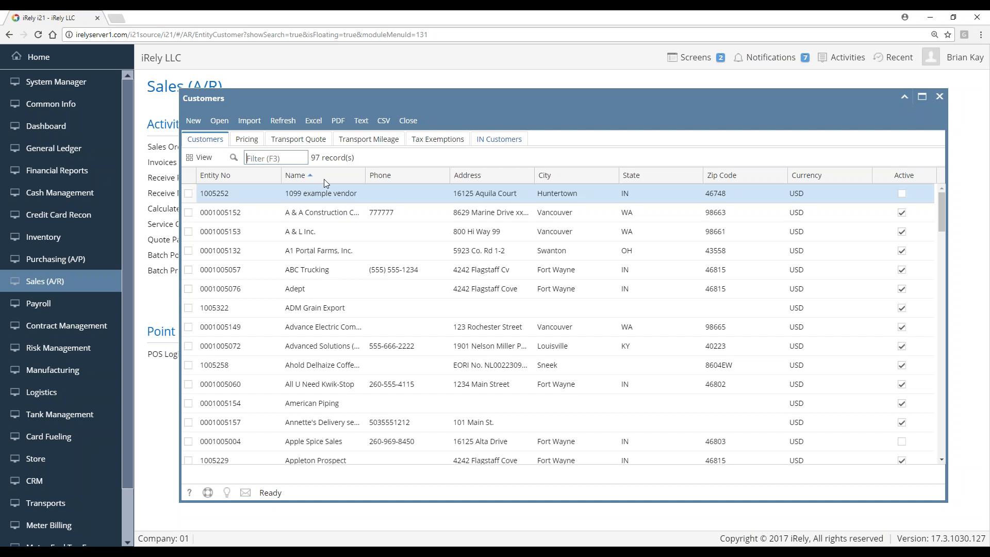
pyautogui.click(291, 159)
pyautogui.write('city of')
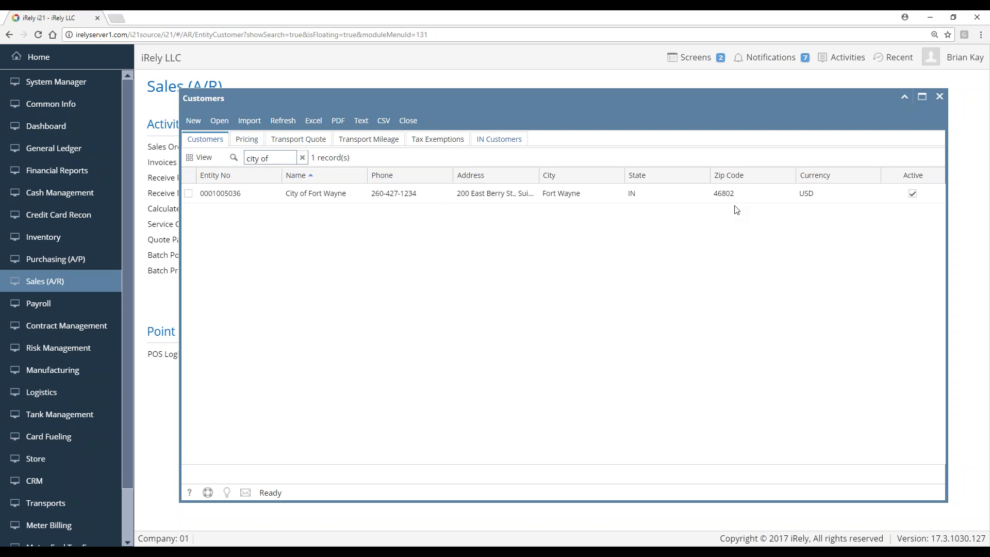
pyautogui.click(303, 157)
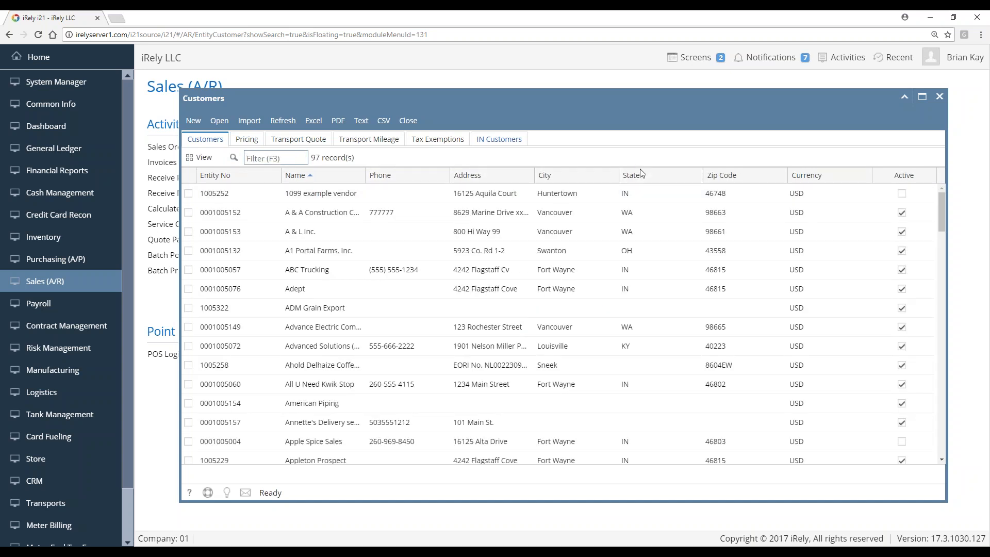
pyautogui.click(695, 175)
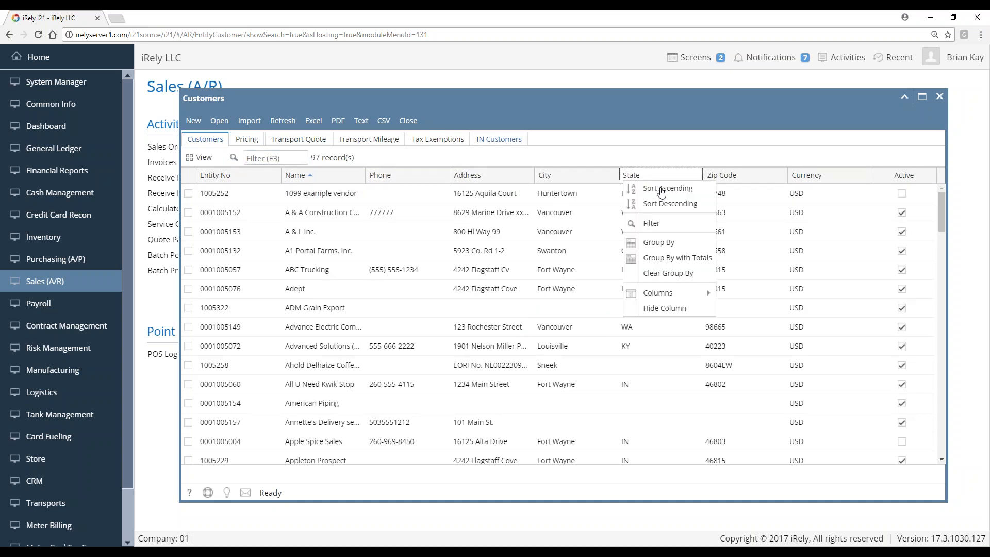
pyautogui.click(652, 223)
pyautogui.write('in')
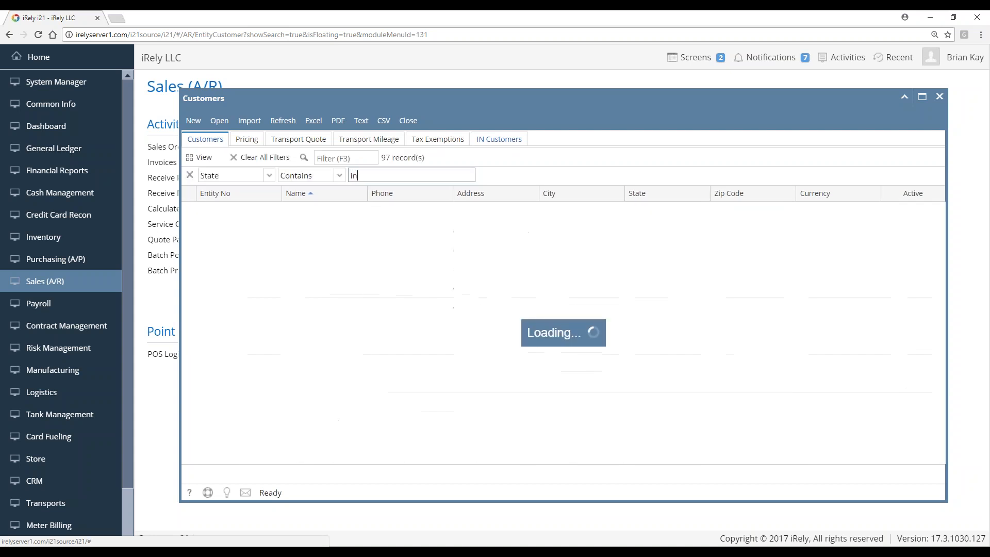
pyautogui.moveTo(554, 249); pyautogui.dragTo(499, 164)
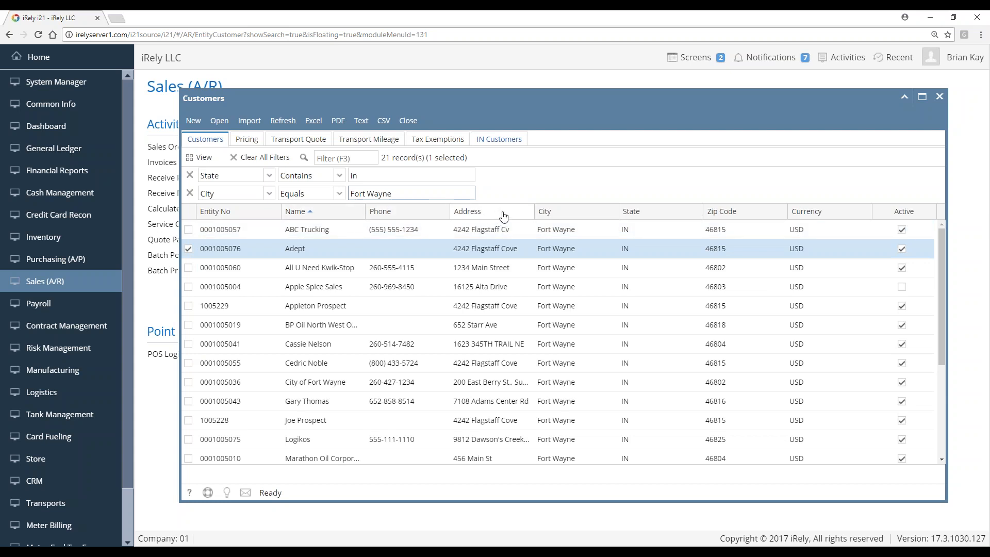
pyautogui.click(527, 212)
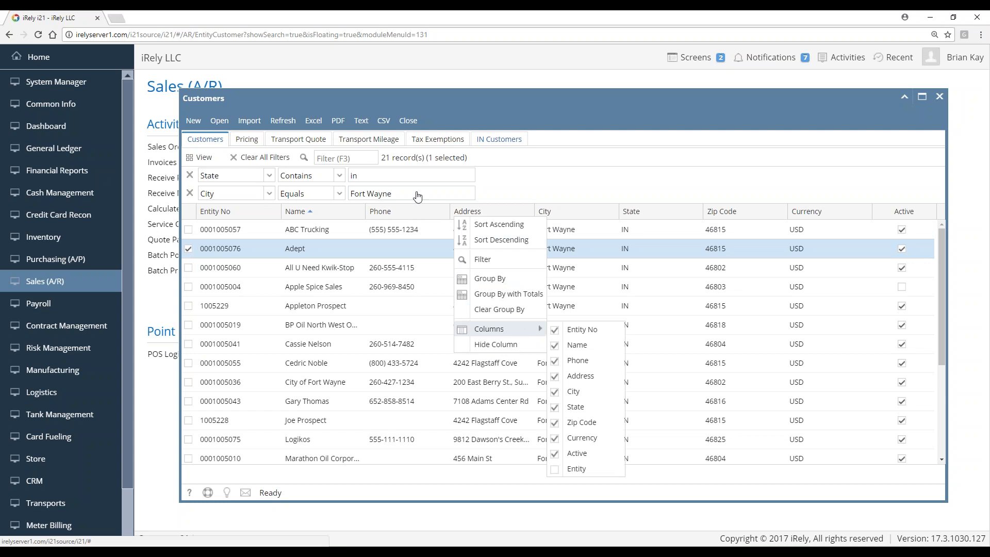
pyautogui.click(538, 183)
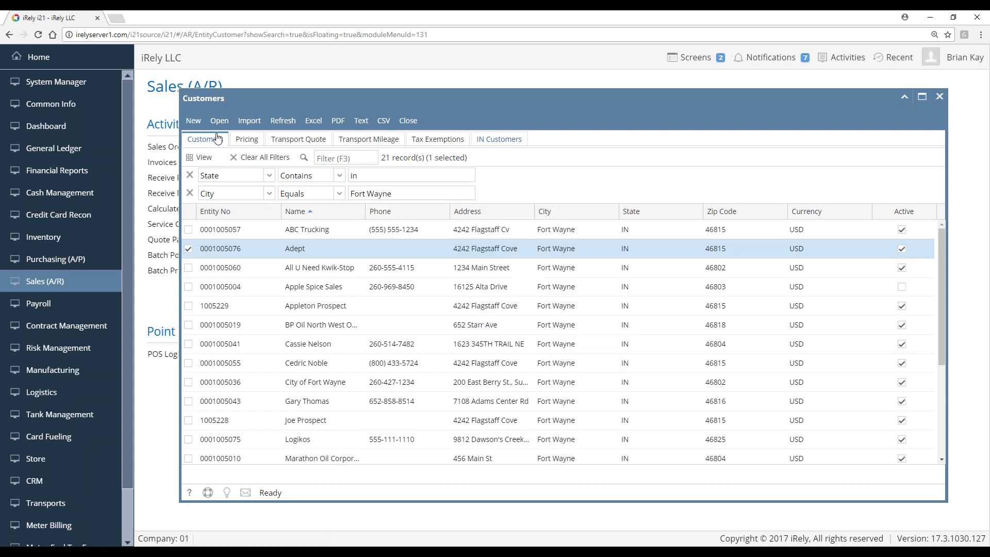
pyautogui.click(207, 157)
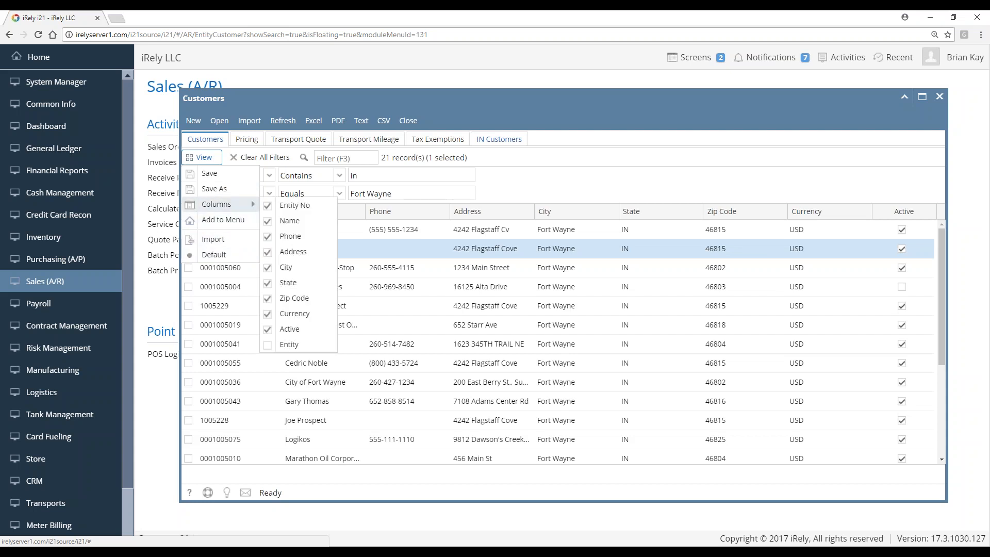
pyautogui.click(526, 173)
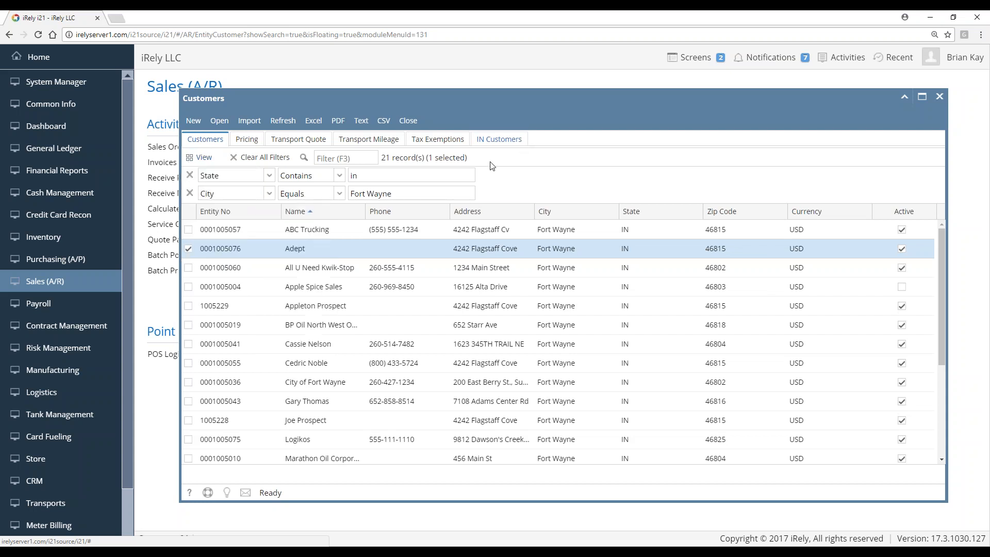
pyautogui.click(263, 160)
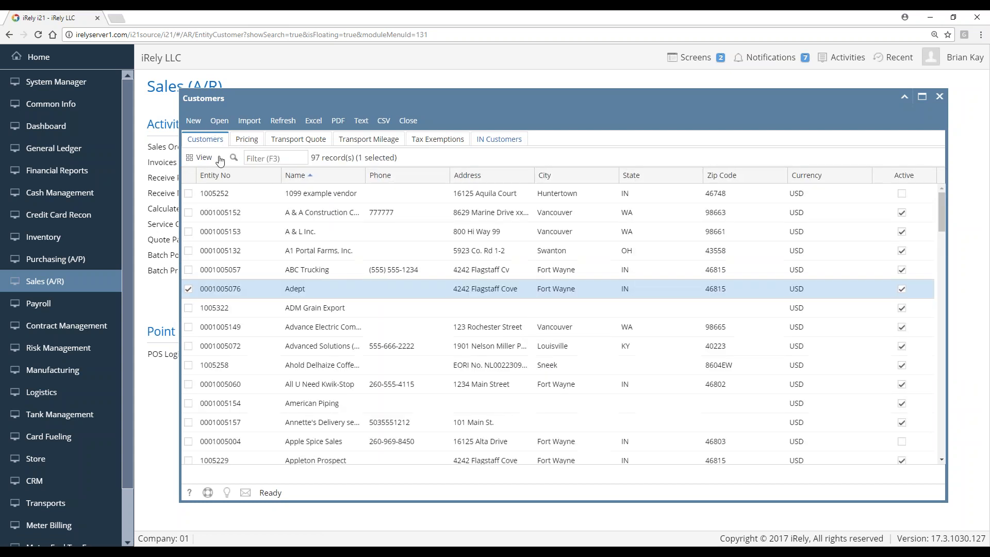
pyautogui.click(506, 139)
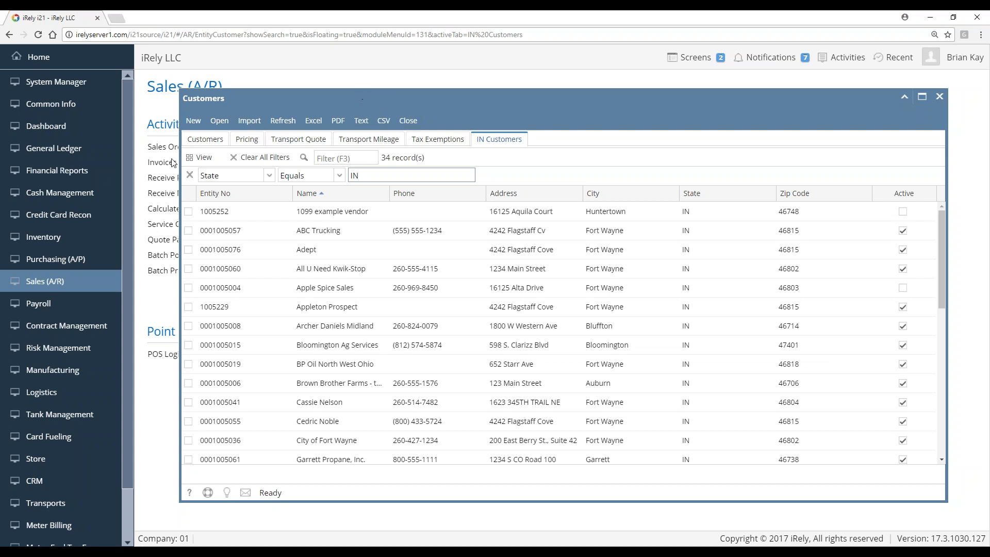
pyautogui.click(197, 140)
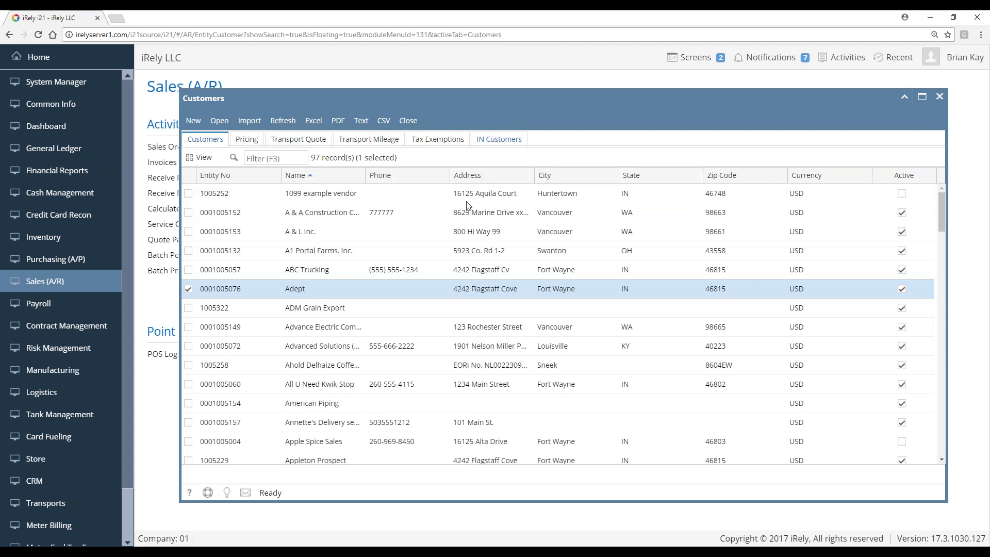
# Filter customers by 'city' and open the City of Fort Wayne record
pyautogui.click(248, 158)
pyautogui.write('city')
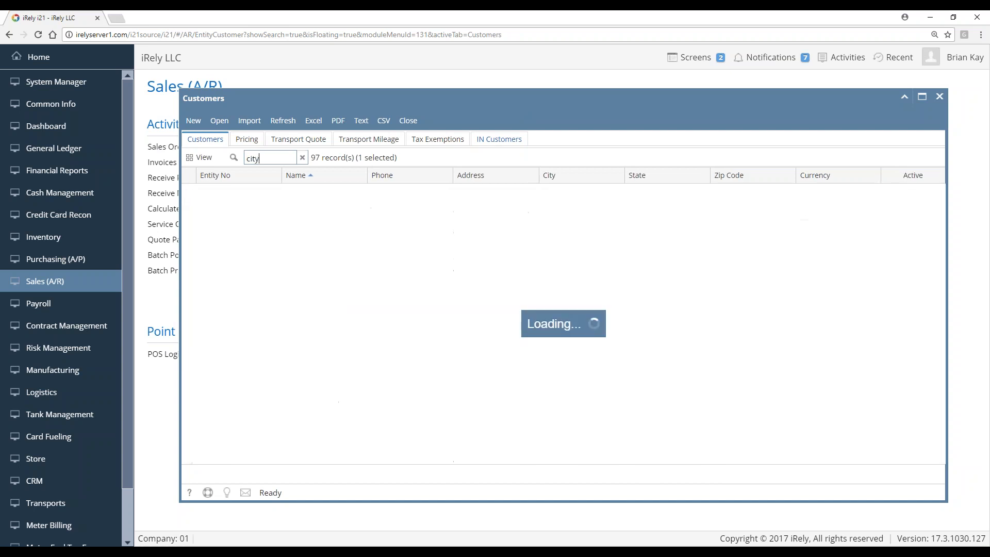
pyautogui.click(237, 194)
pyautogui.doubleClick(240, 192)
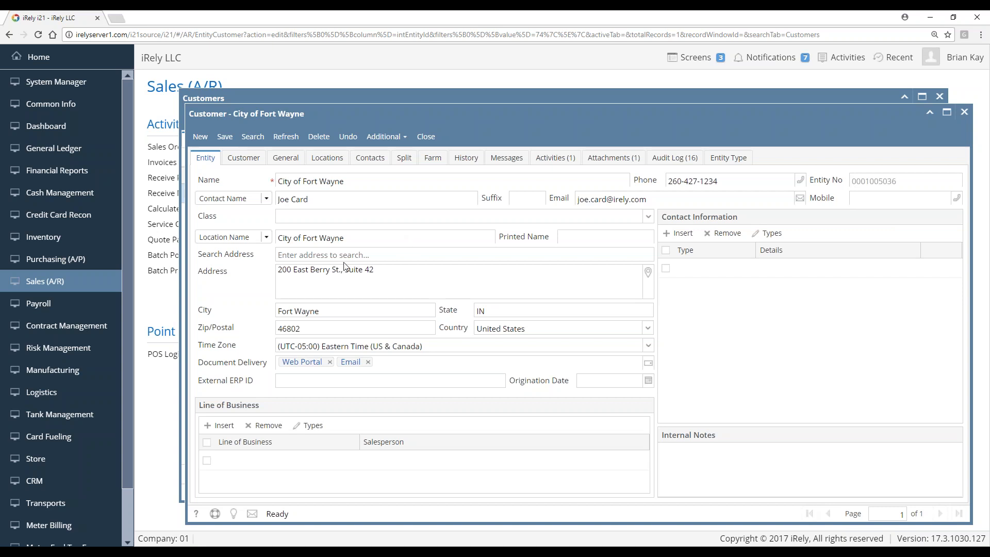
pyautogui.click(326, 255)
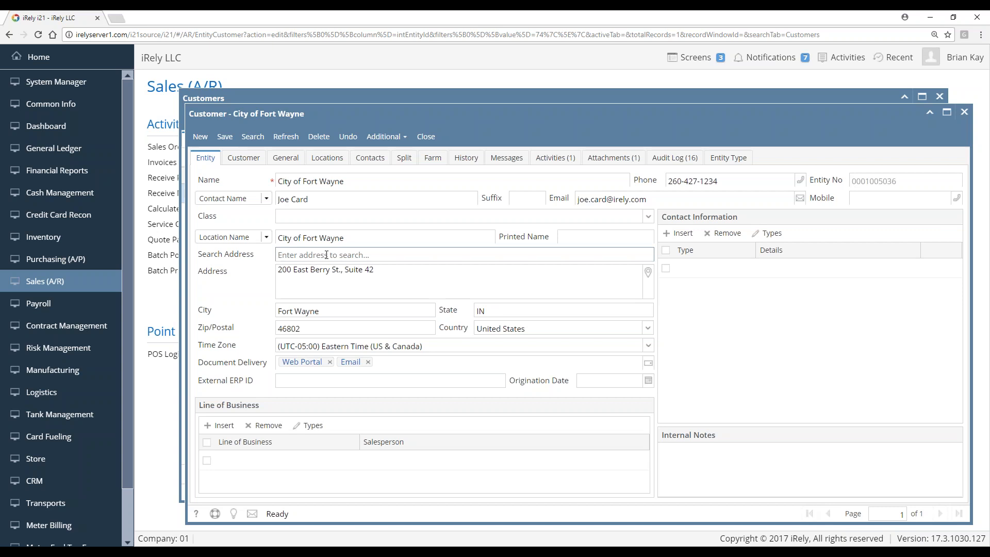
pyautogui.write('4242')
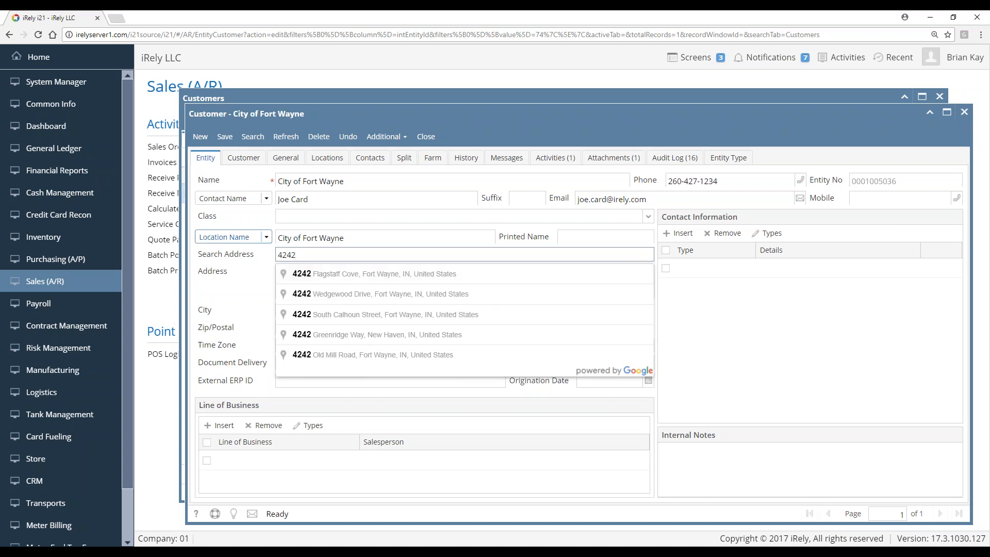
pyautogui.click(364, 277)
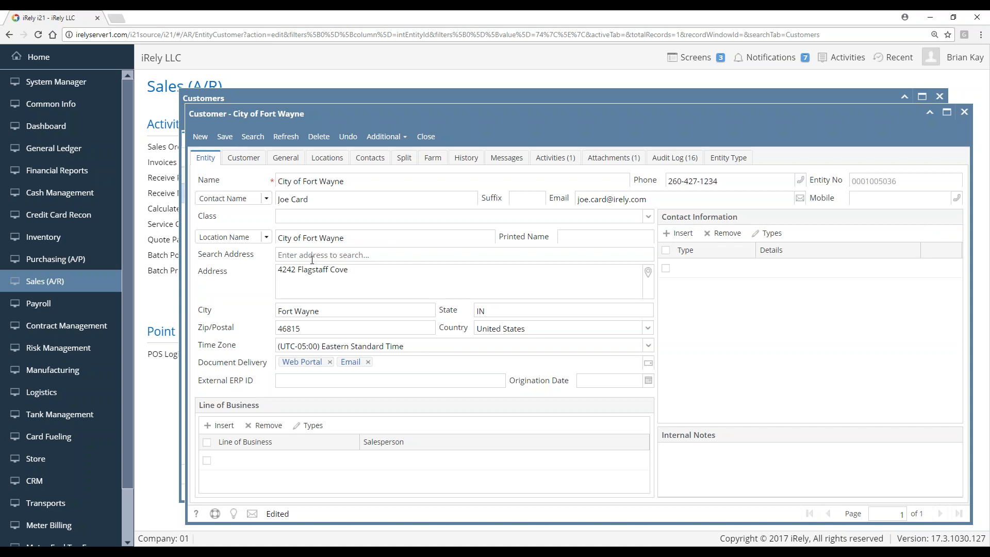
pyautogui.click(351, 454)
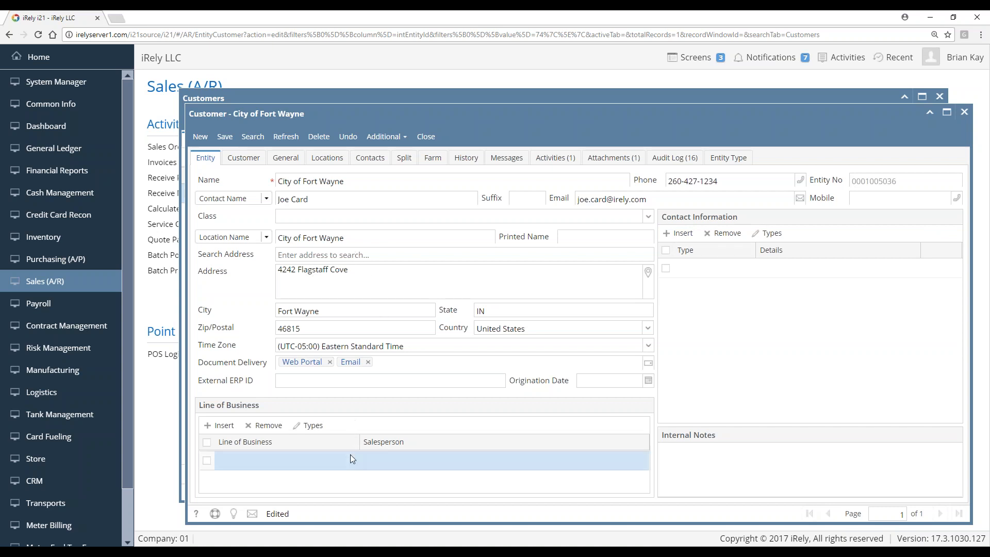
pyautogui.click(746, 270)
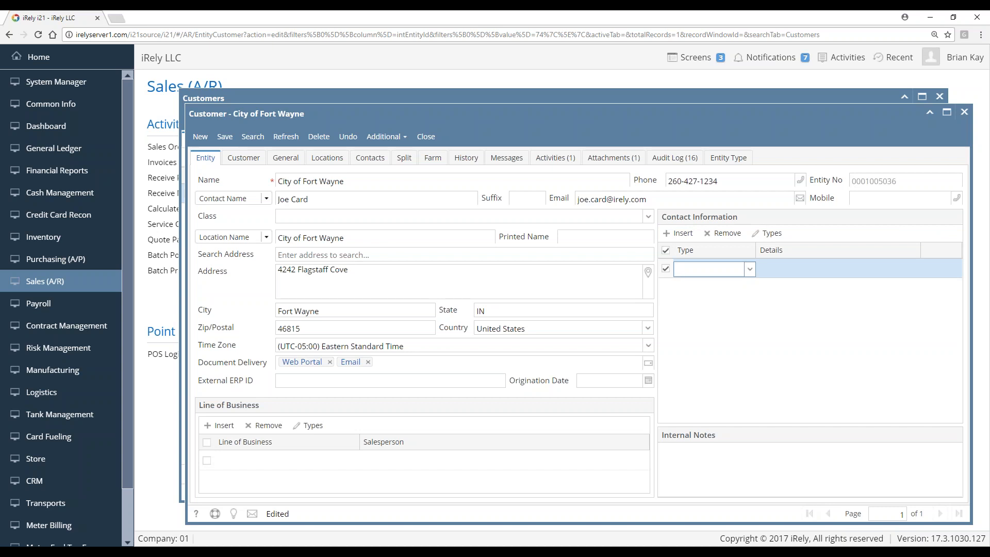
pyautogui.click(750, 270)
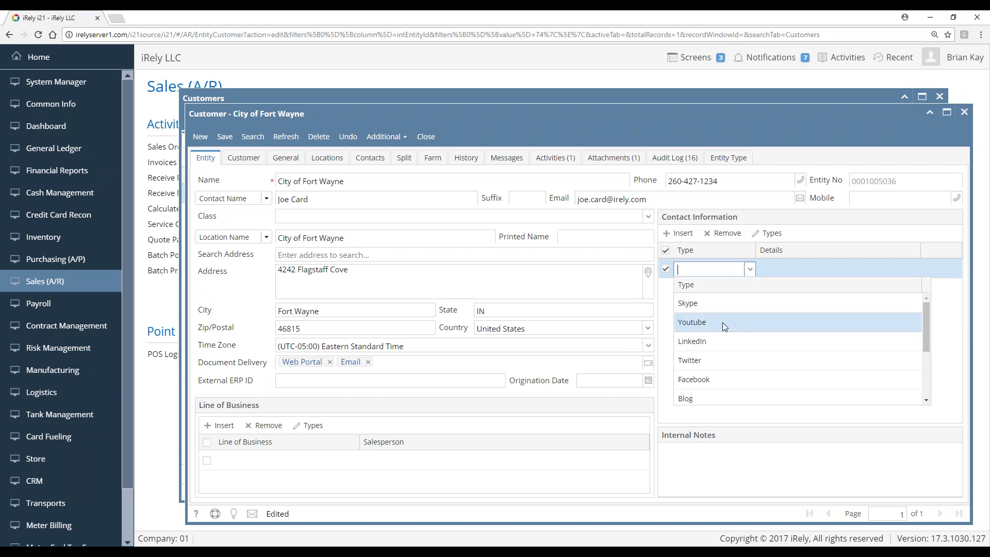
pyautogui.scroll(-3, 723, 323)
pyautogui.scroll(3, 720, 316)
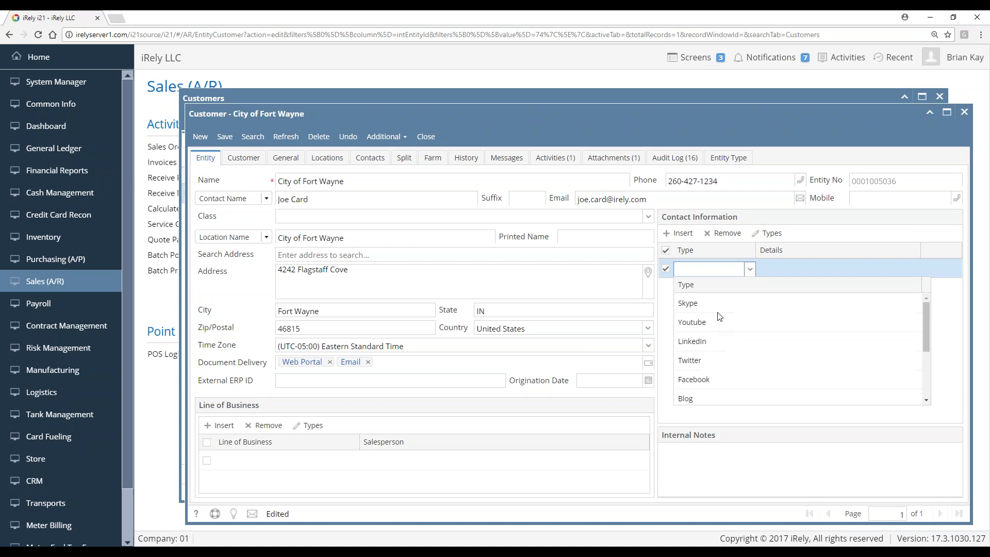
pyautogui.scroll(-3, 720, 350)
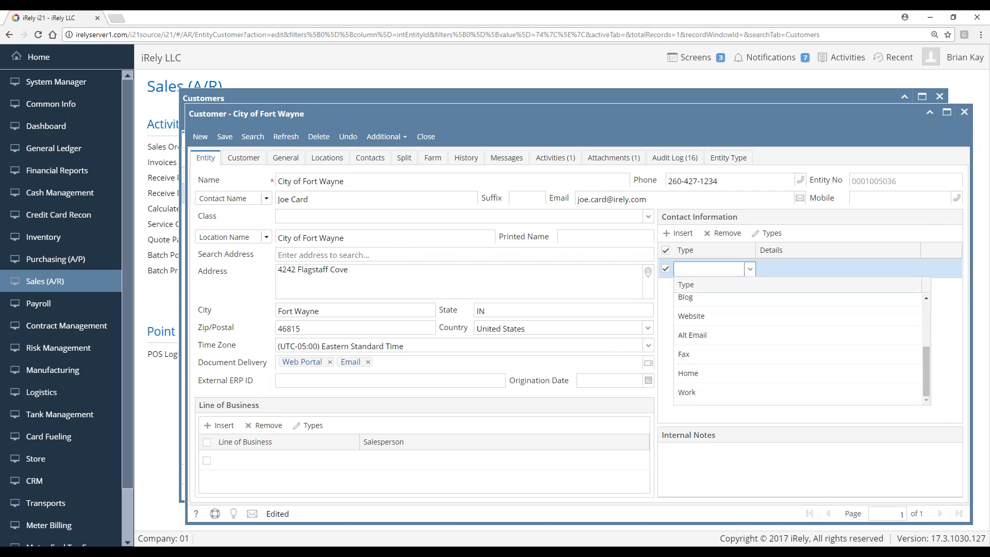
pyautogui.click(744, 201)
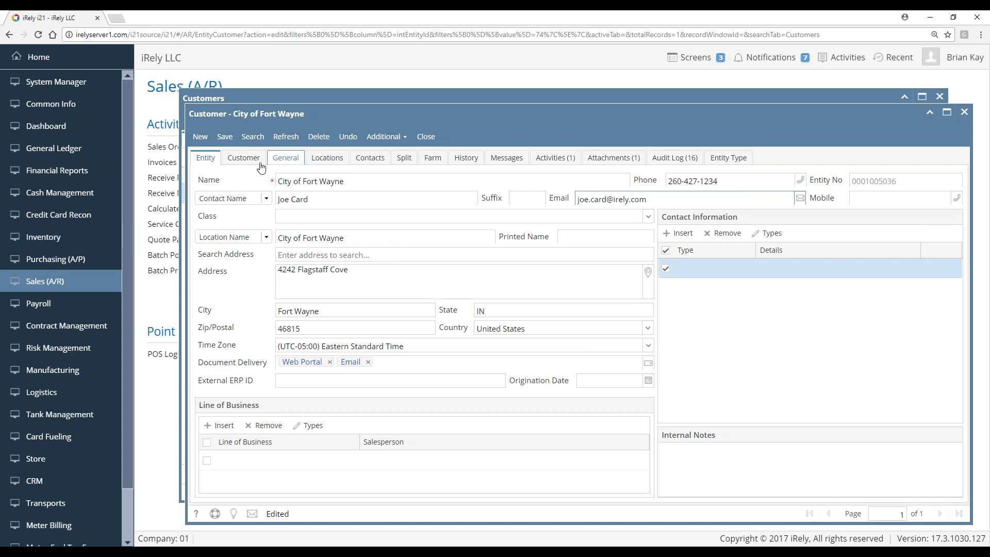
pyautogui.moveTo(377, 197); pyautogui.dragTo(255, 200)
pyautogui.click(362, 209)
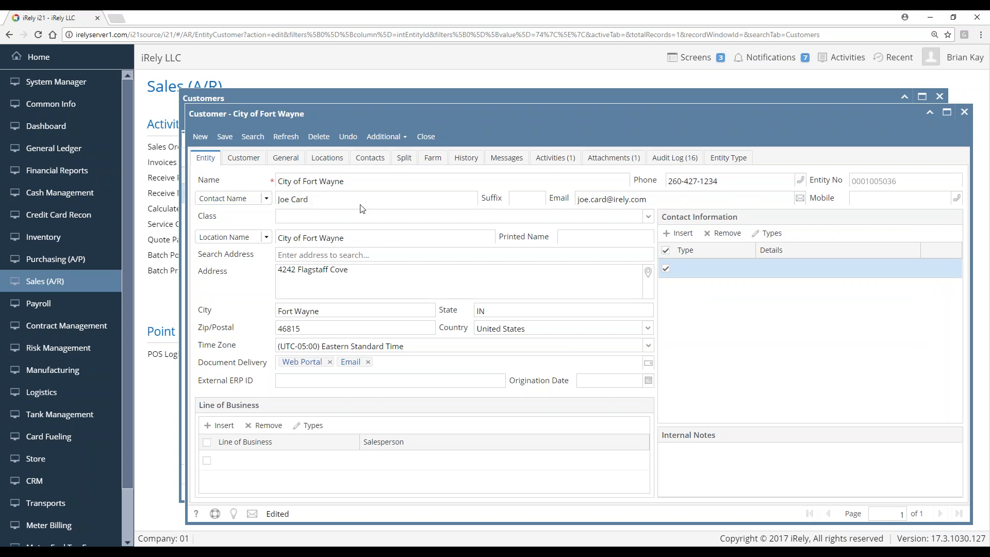
# In the customer's contacts, select the Owner contact and open its record
pyautogui.click(377, 163)
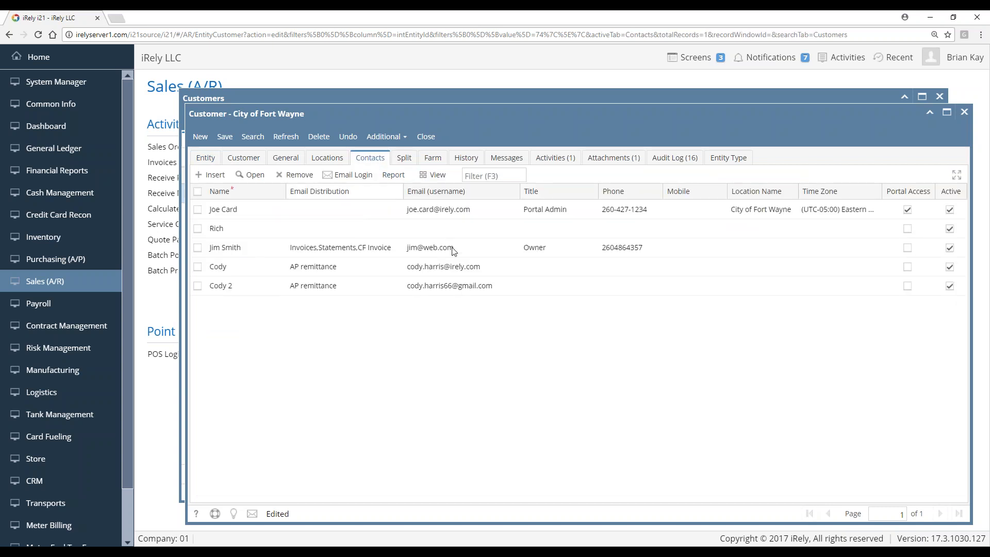
pyautogui.click(389, 216)
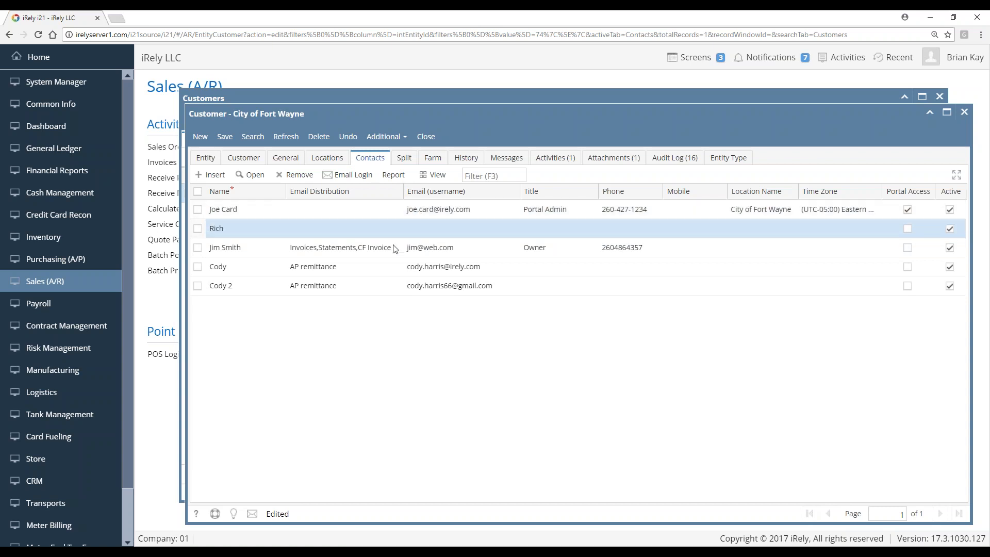
pyautogui.click(341, 248)
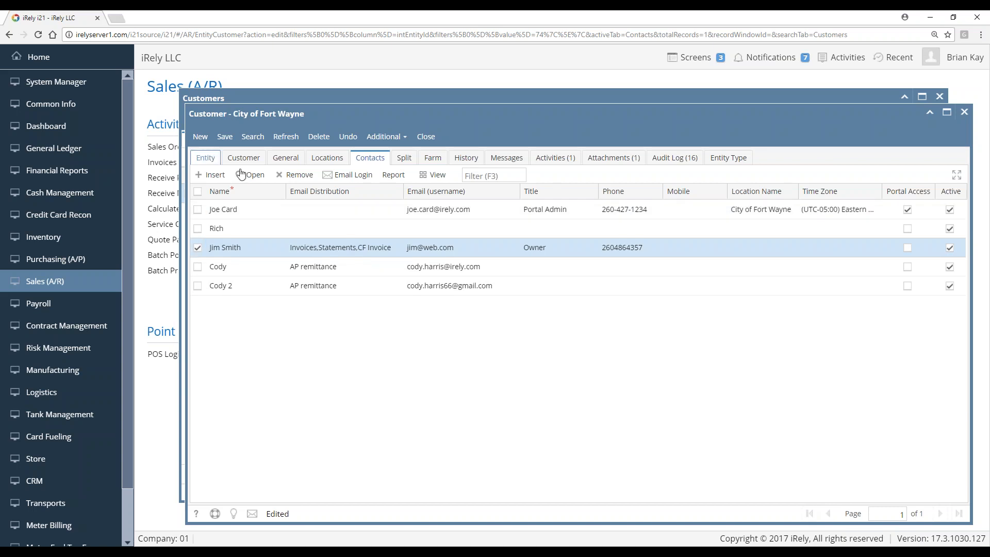
pyautogui.click(251, 175)
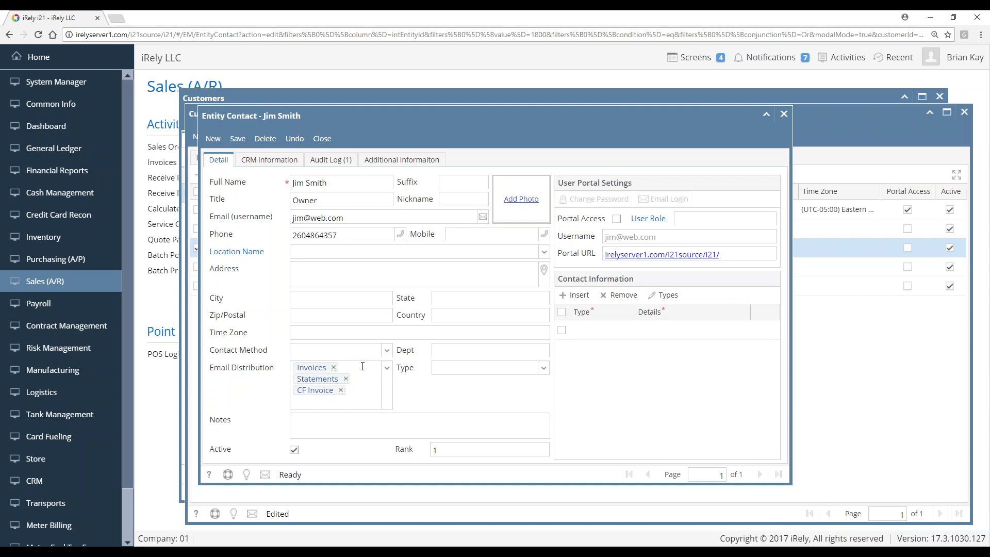
pyautogui.click(387, 368)
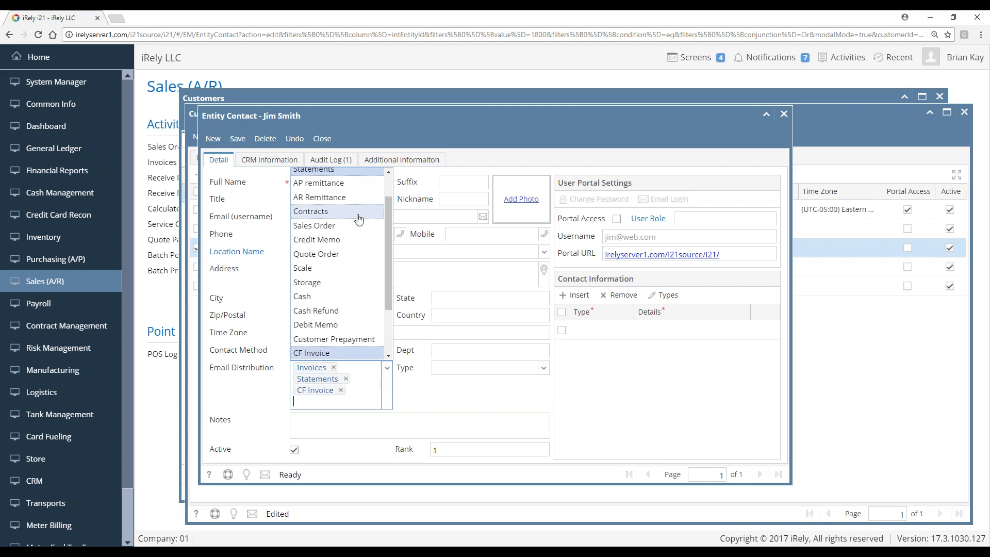
pyautogui.scroll(2, 361, 222)
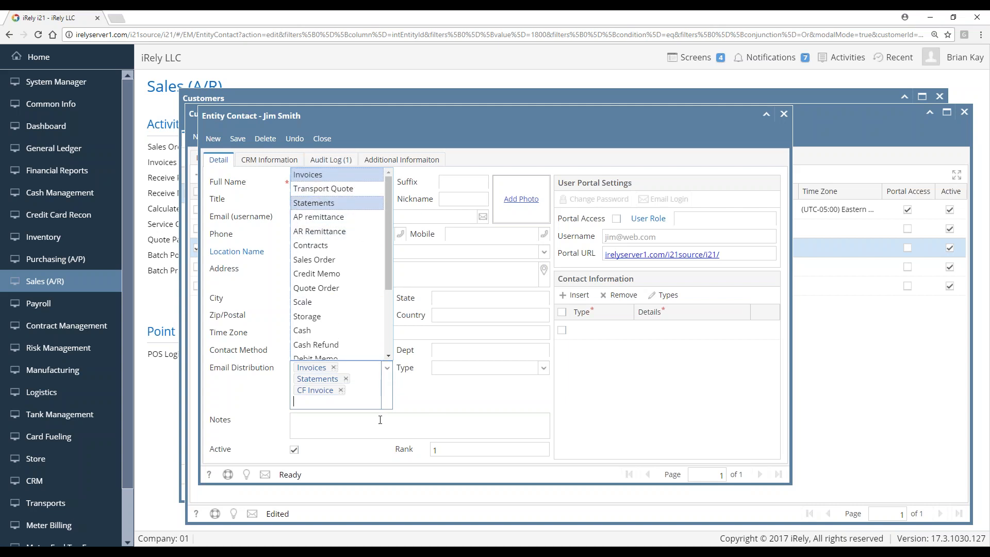
pyautogui.click(445, 414)
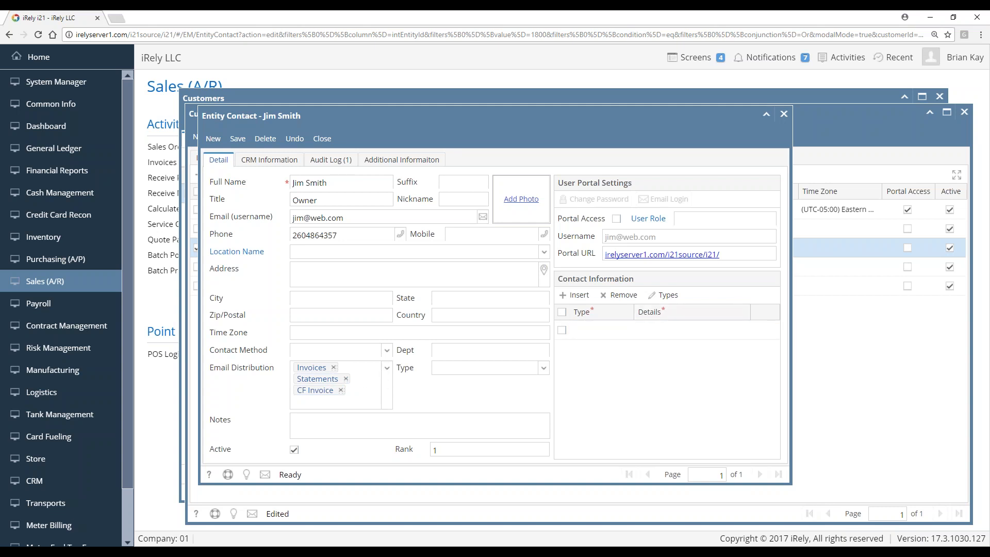
pyautogui.click(322, 138)
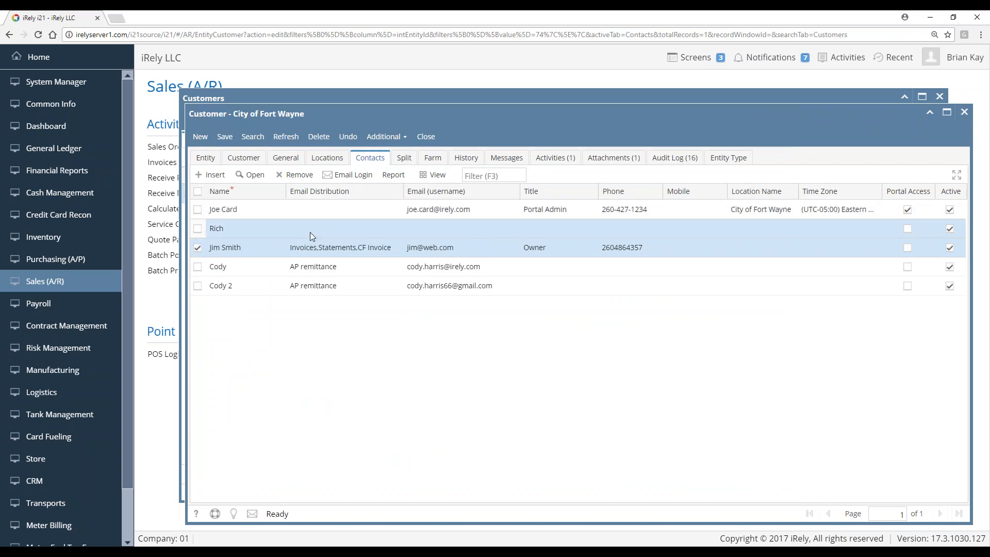
pyautogui.click(354, 216)
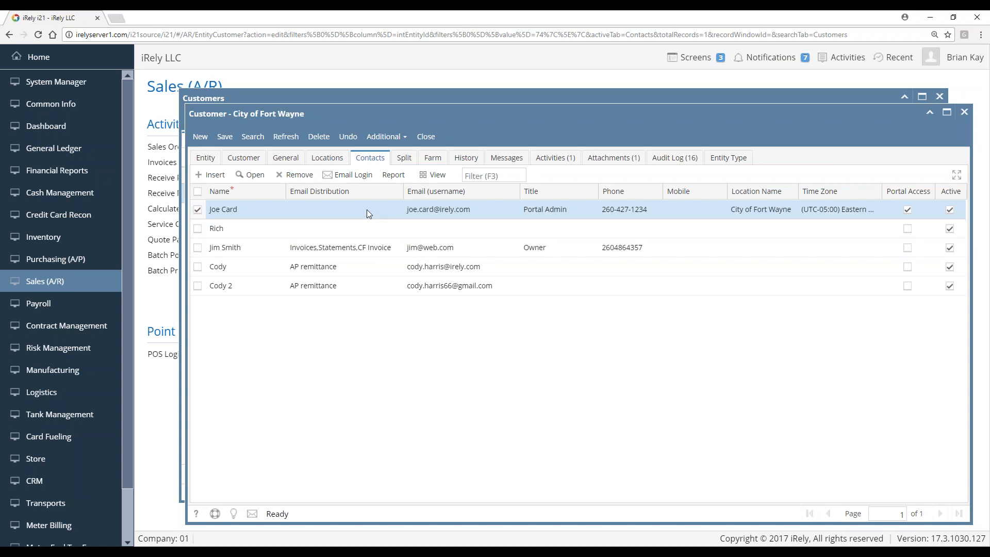
pyautogui.click(245, 180)
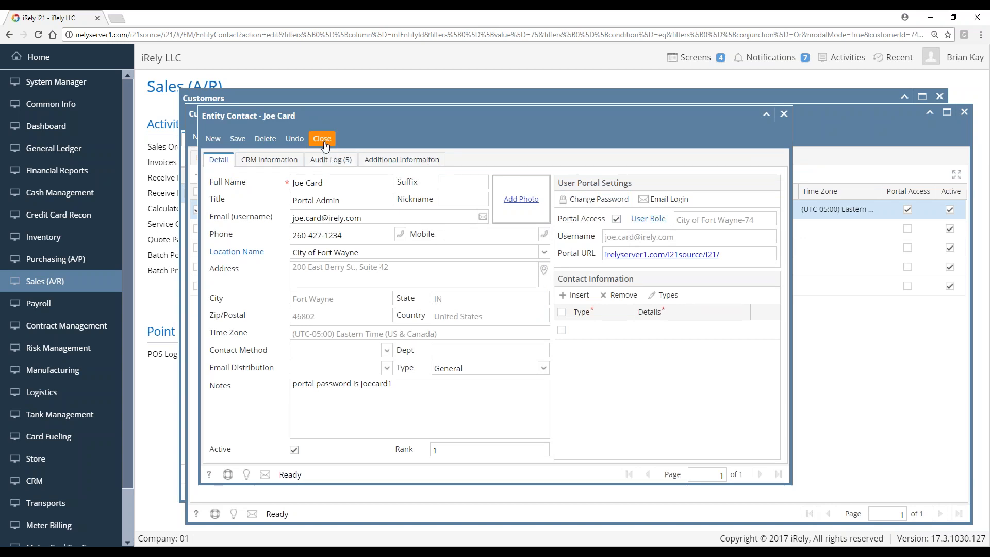
pyautogui.click(344, 142)
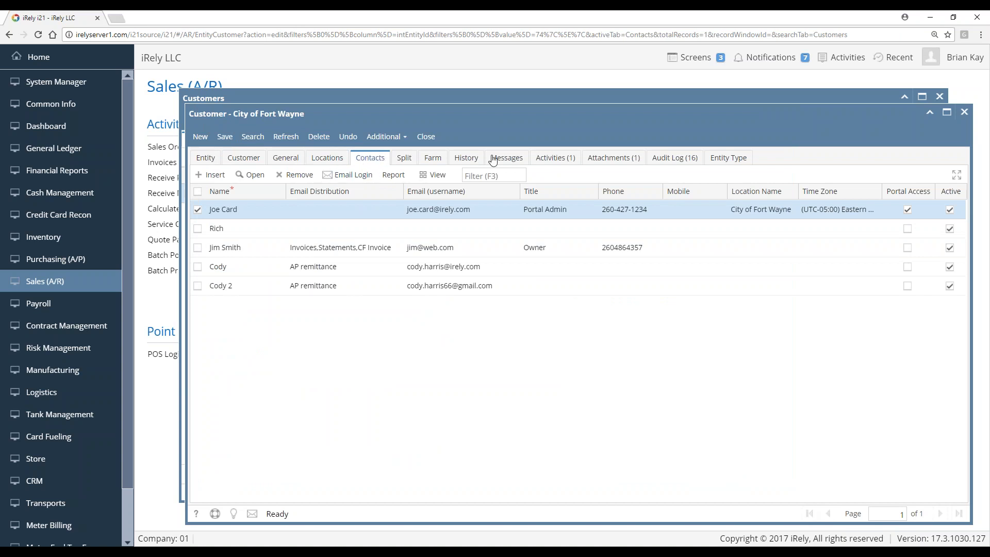
# Open the Past Due collection event from the Activities list, then close it
pyautogui.click(560, 165)
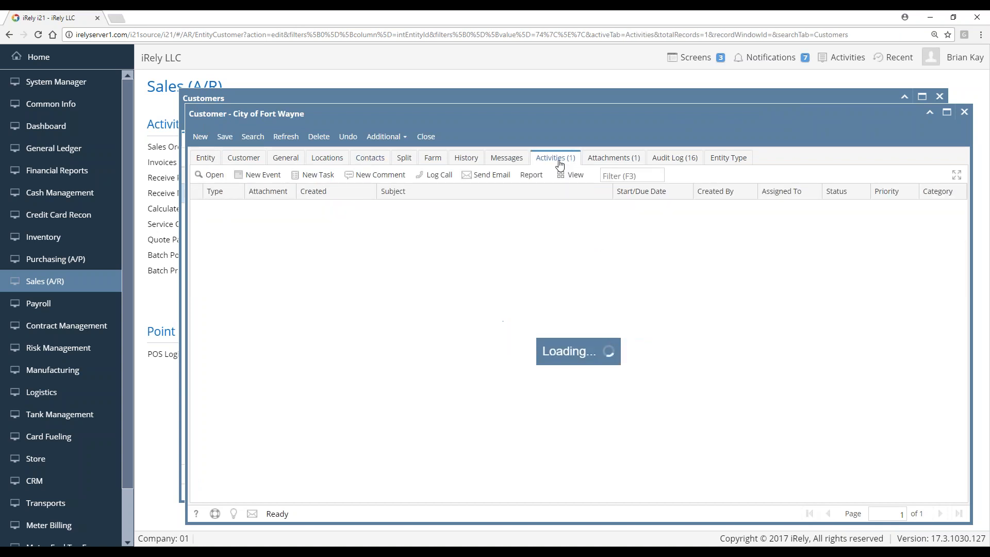
pyautogui.click(304, 216)
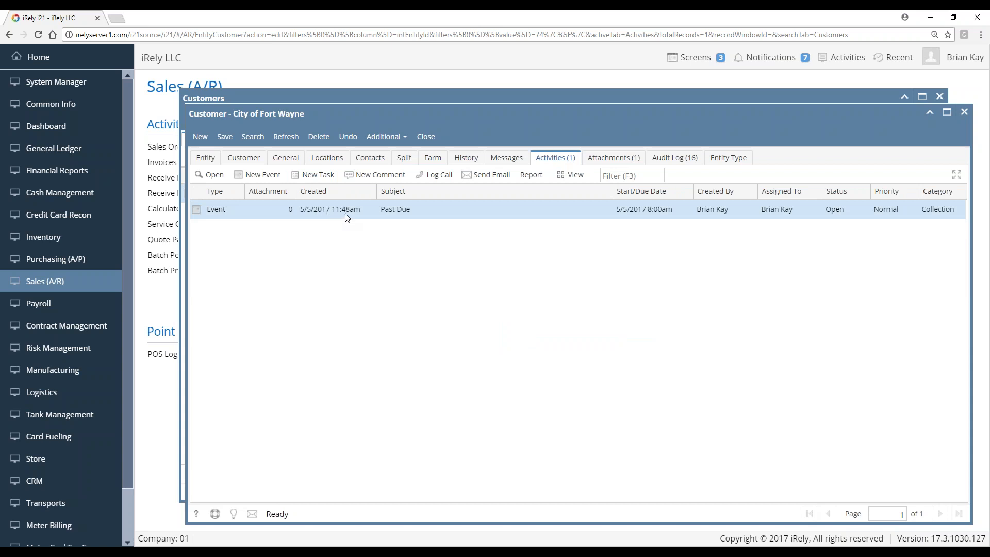
pyautogui.click(212, 175)
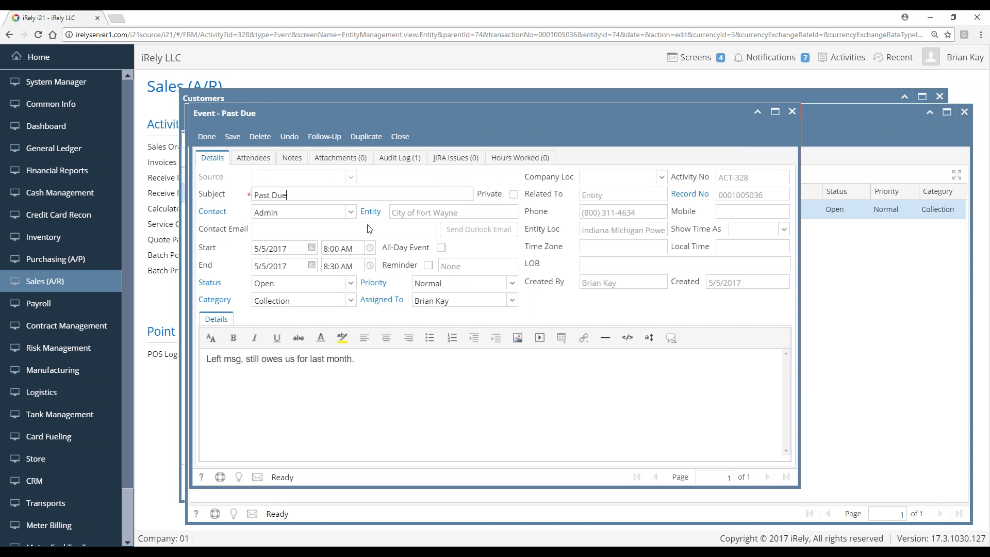
pyautogui.click(403, 137)
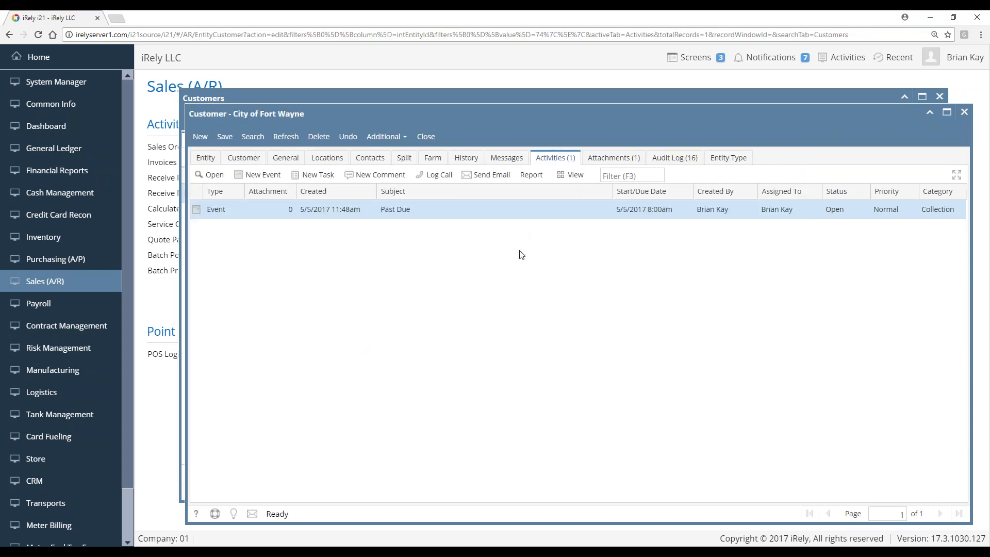
# Open the attached Card Fueling project plan PDF, scroll through it, and close the viewer
pyautogui.click(618, 160)
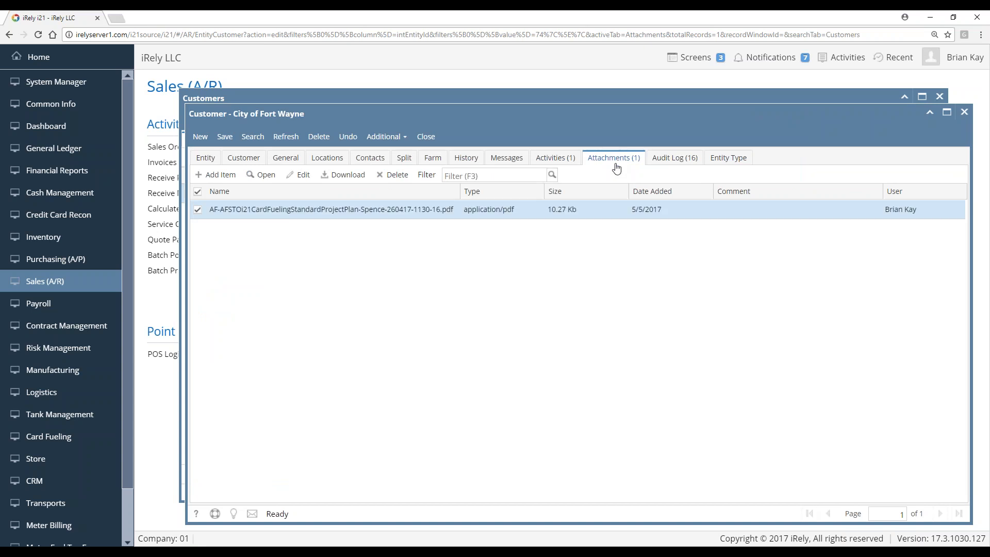
pyautogui.click(262, 178)
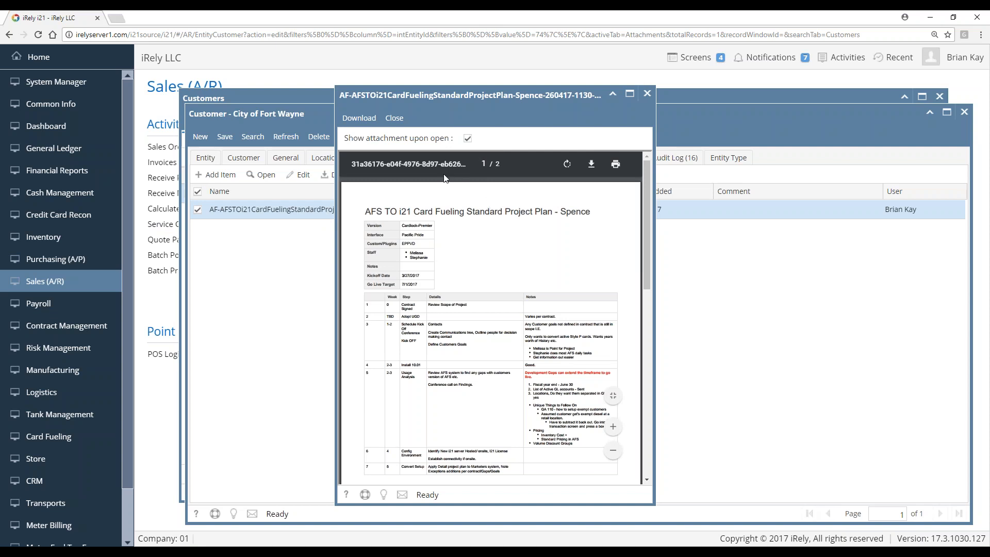
pyautogui.scroll(-4, 464, 279)
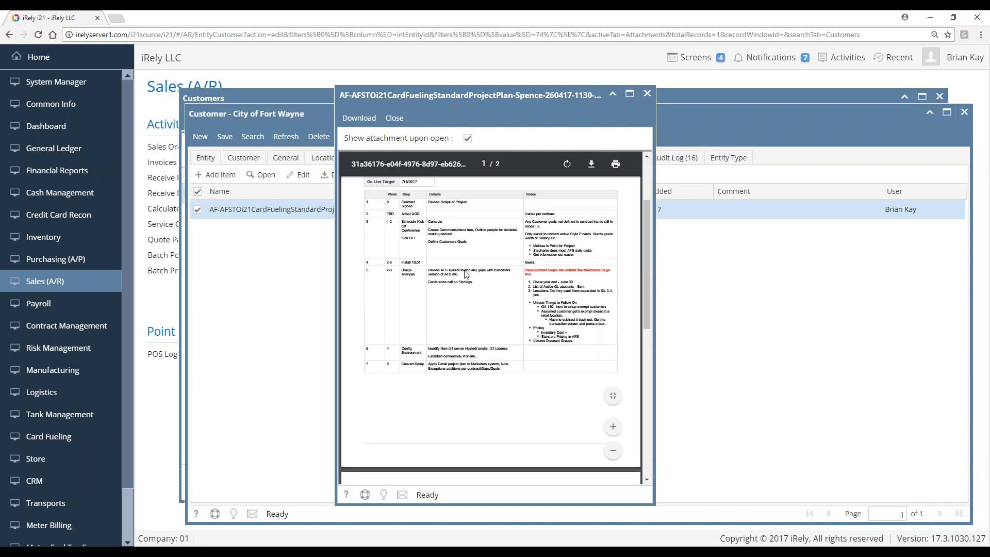
pyautogui.scroll(-2, 450, 275)
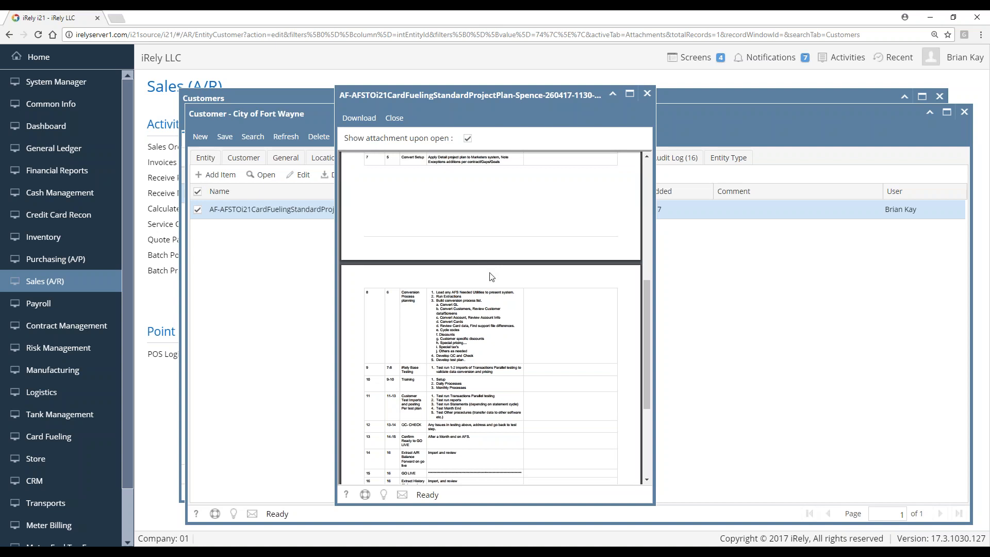
pyautogui.scroll(6, 480, 261)
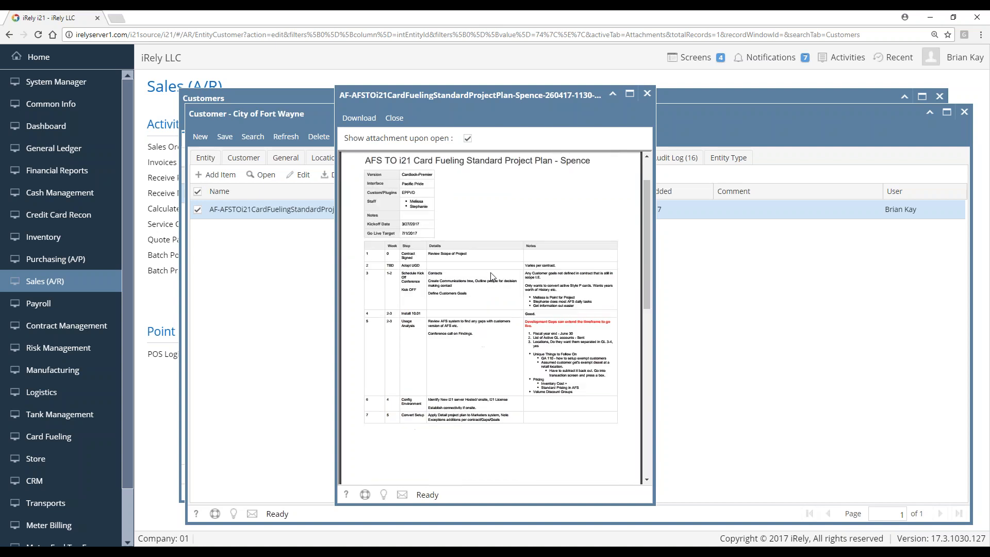
pyautogui.click(395, 119)
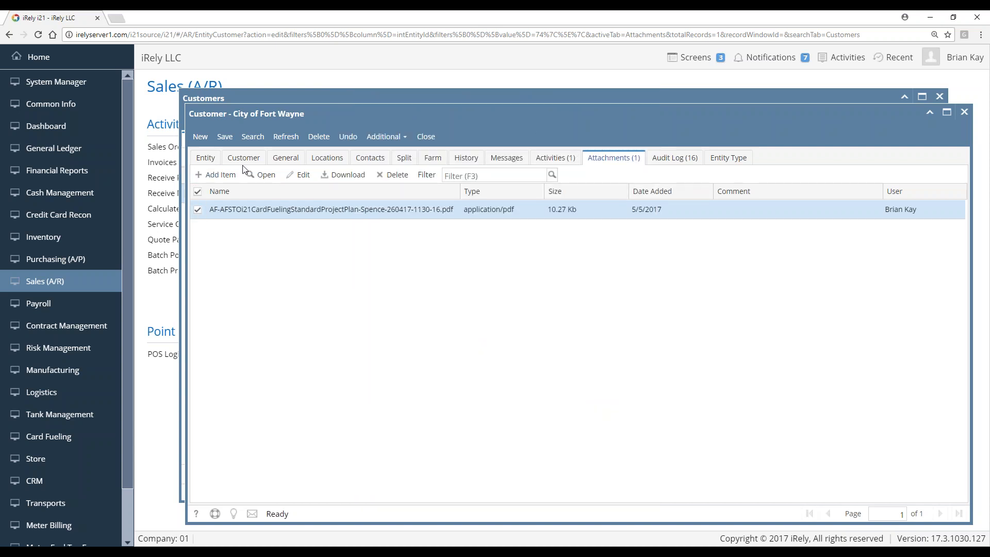
pyautogui.click(225, 178)
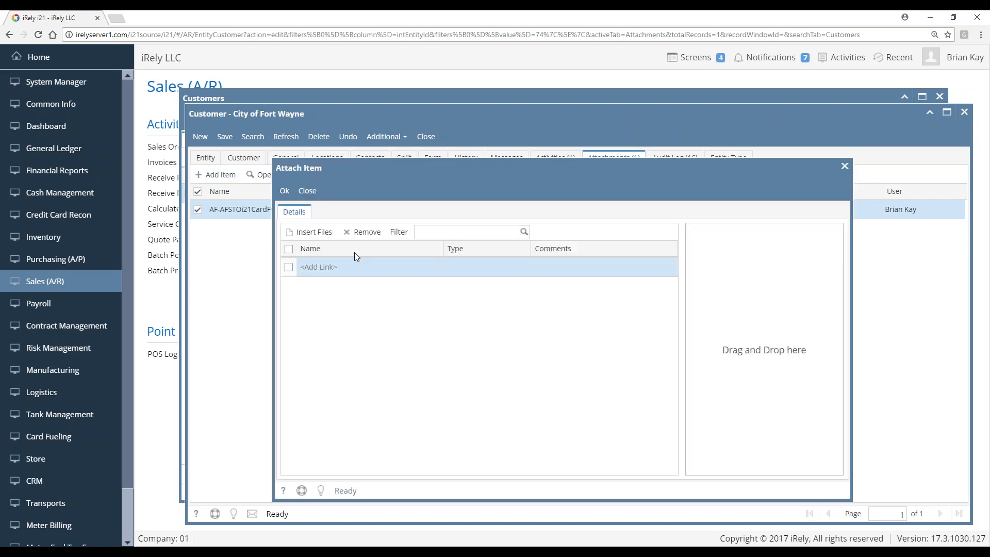
pyautogui.click(433, 268)
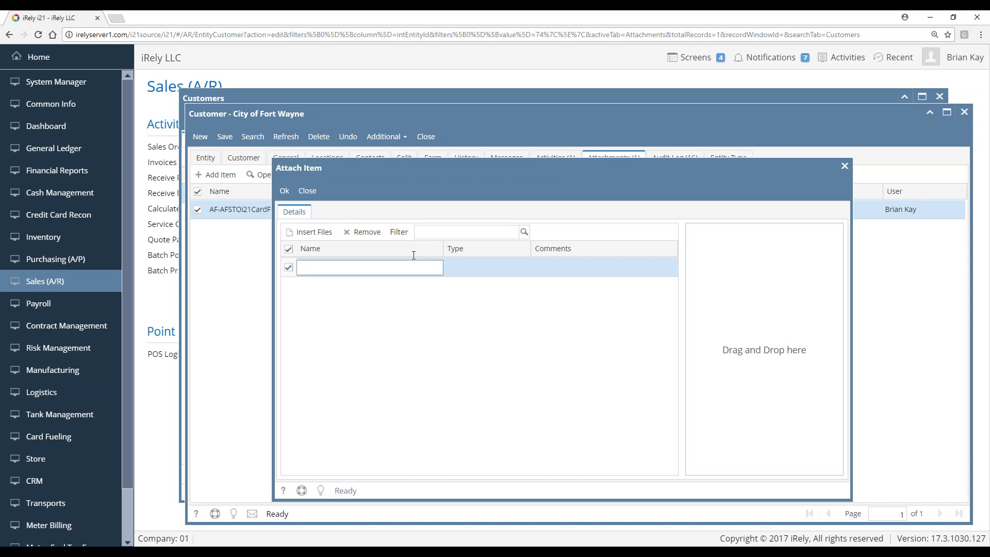
pyautogui.click(325, 231)
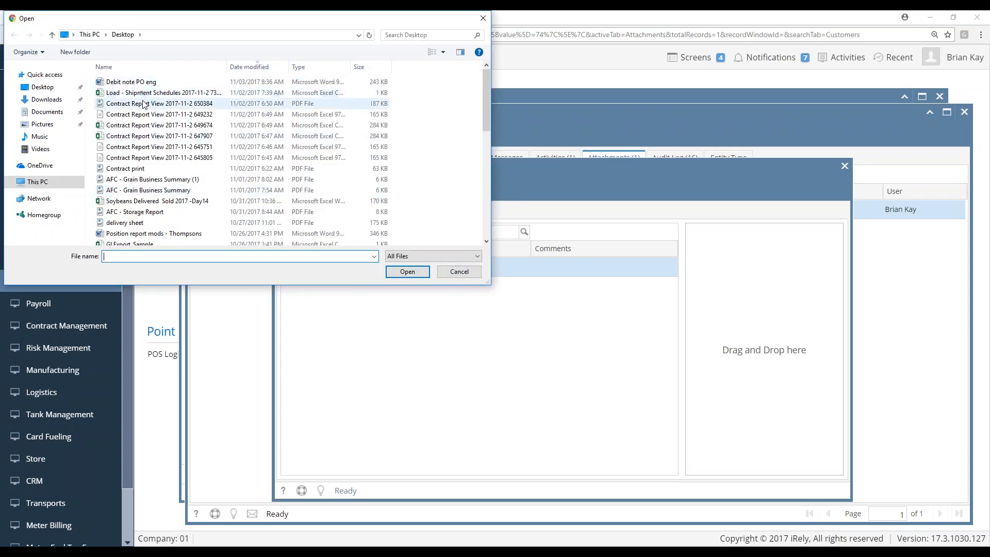
pyautogui.click(459, 272)
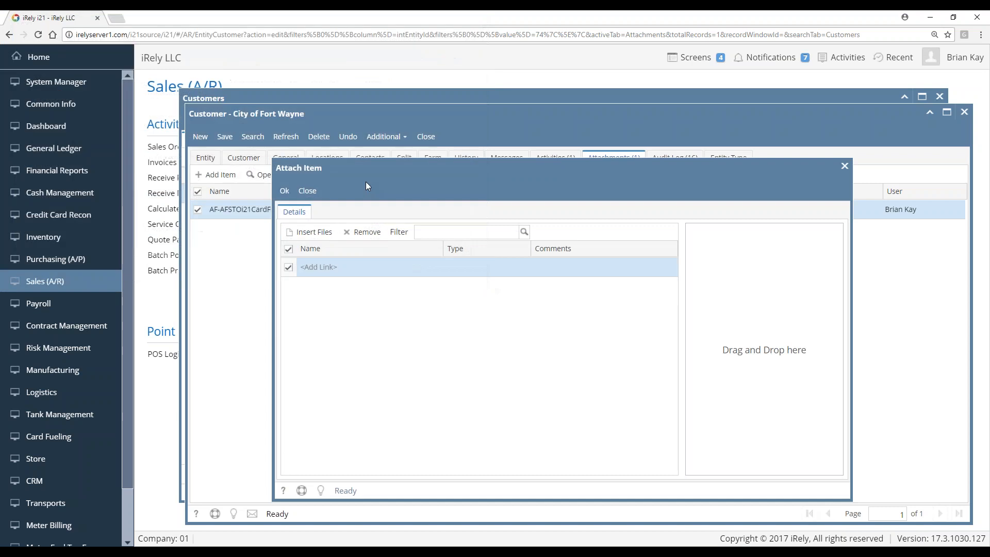
pyautogui.click(307, 191)
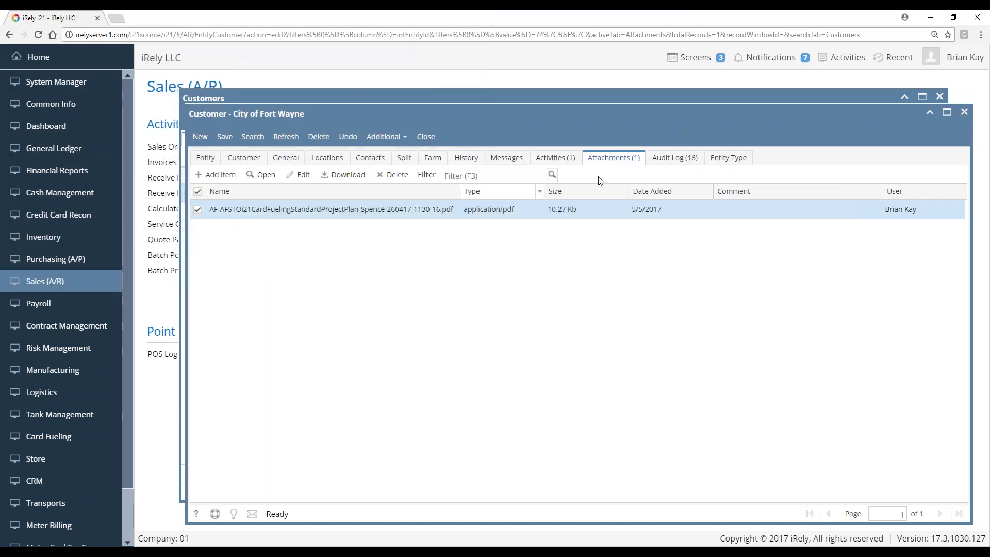
# Show the 16-entry Audit Log and expand the 9/19/2017 5:58:53 PM and 5:32:33 PM changes
pyautogui.click(677, 161)
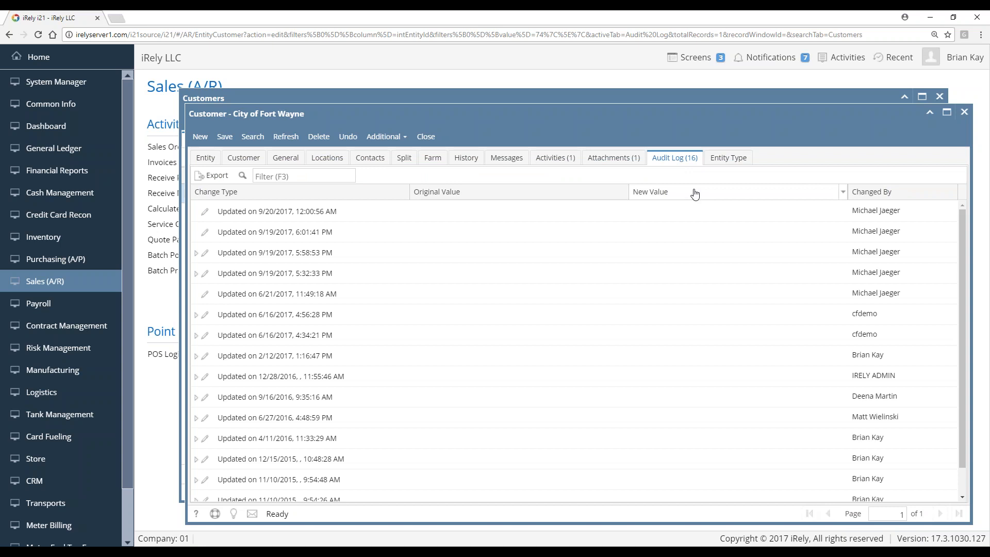
pyautogui.click(196, 253)
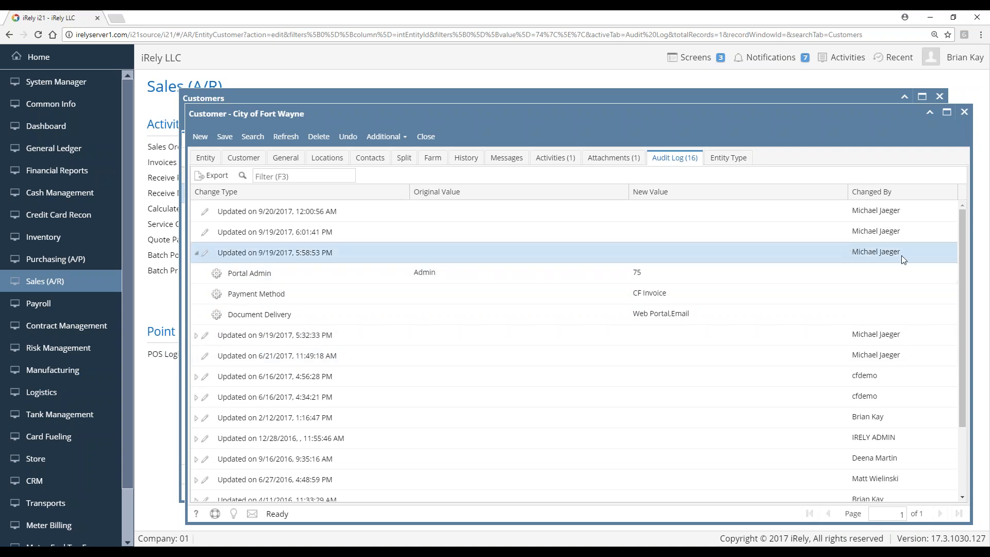
pyautogui.click(196, 336)
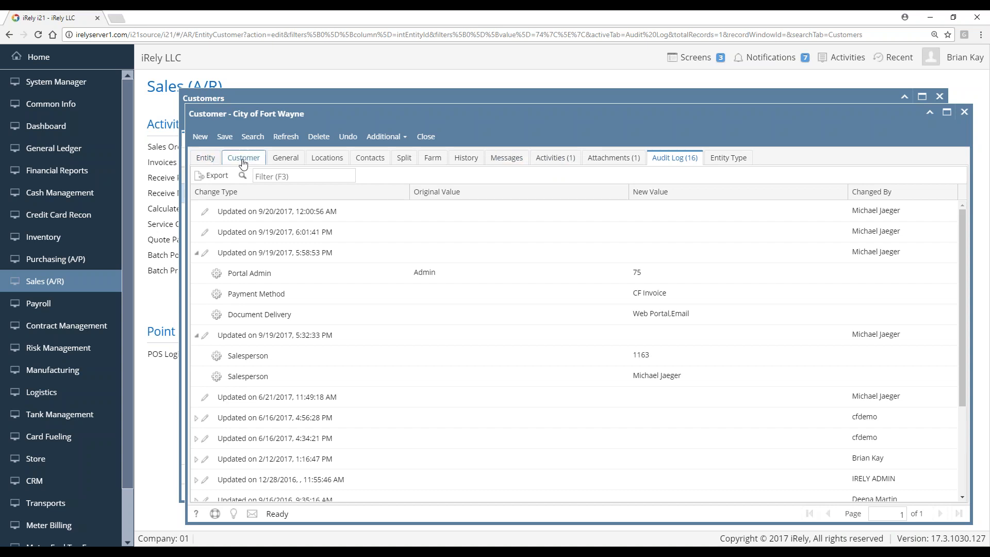
# Switch to the Entity tab showing City of Fort Wayne's name, contact and address
pyautogui.click(202, 163)
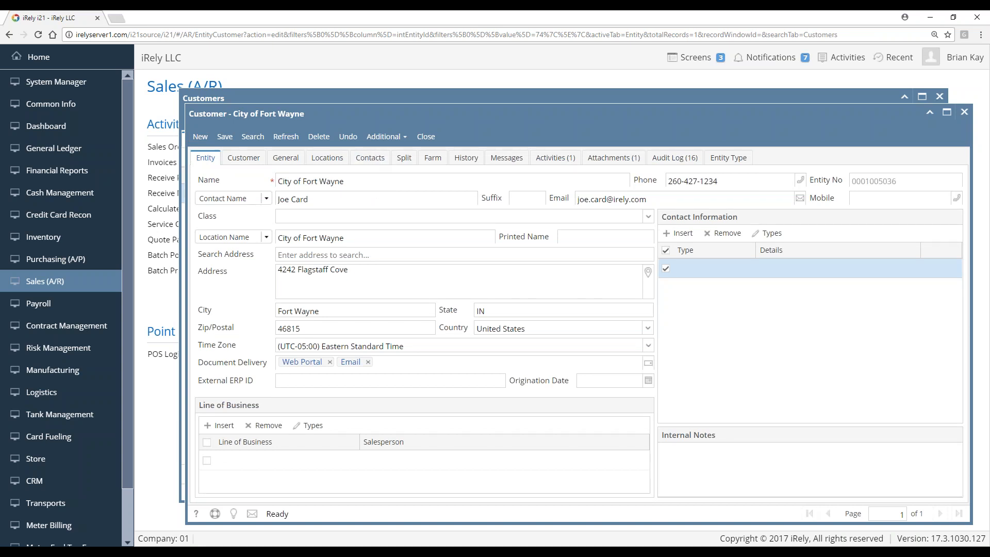
# Check the Customer Detail billing fields, including Net 30 terms, then show the Misc settings
pyautogui.click(245, 159)
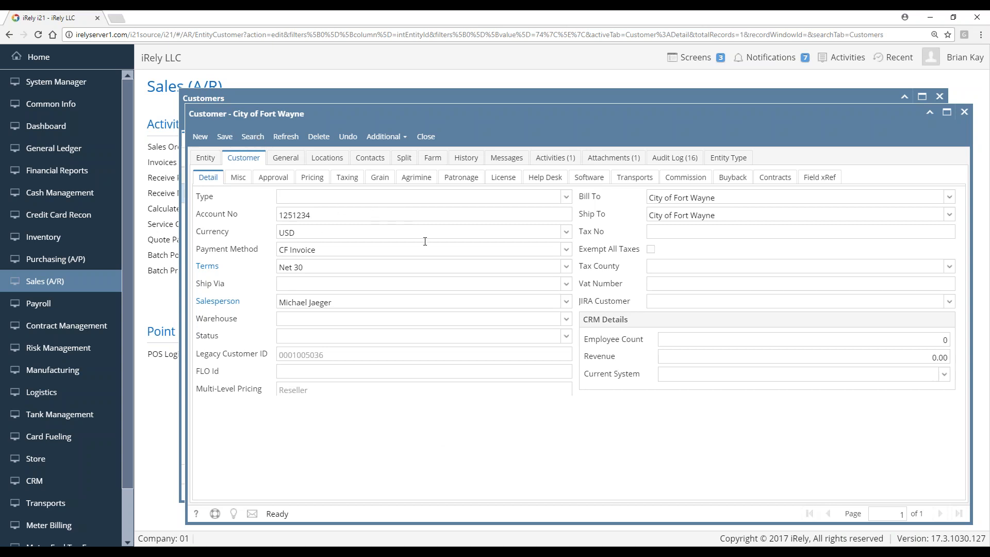
pyautogui.click(237, 177)
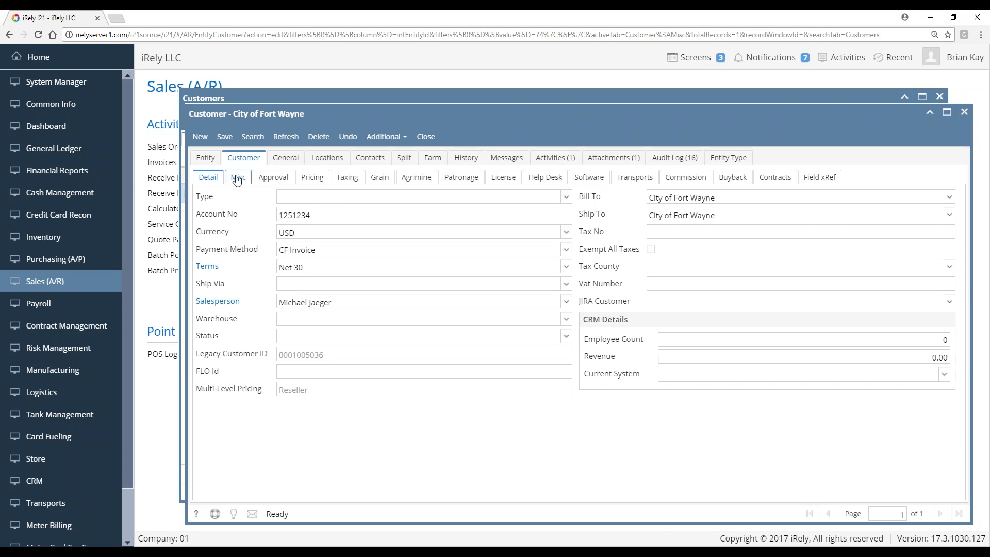
pyautogui.click(215, 179)
pyautogui.click(301, 265)
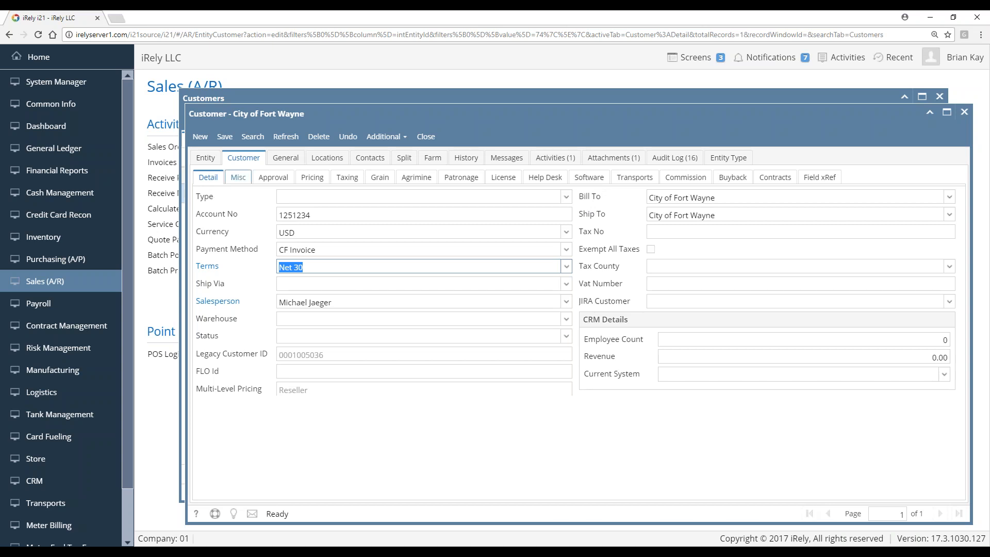
pyautogui.click(238, 177)
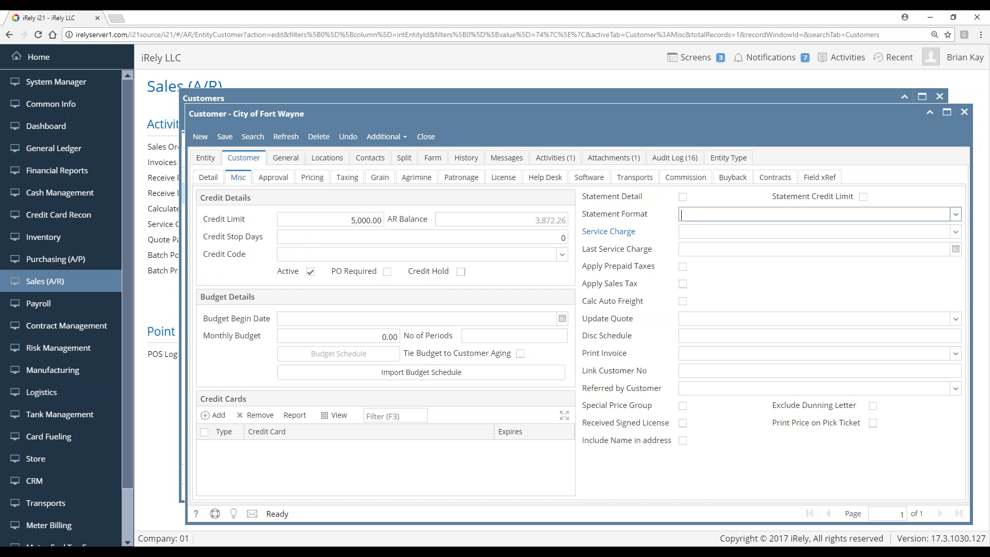
# Set Statement Format to Balance Forward and Service Charge to 01, confirming the 5,000.00 credit limit
pyautogui.click(815, 214)
pyautogui.click(741, 266)
pyautogui.click(956, 232)
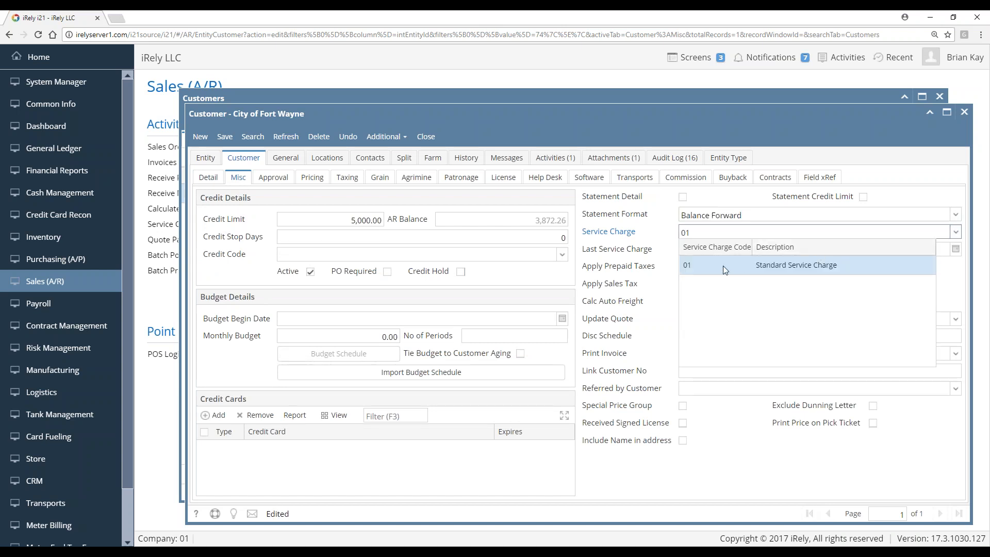
pyautogui.click(724, 265)
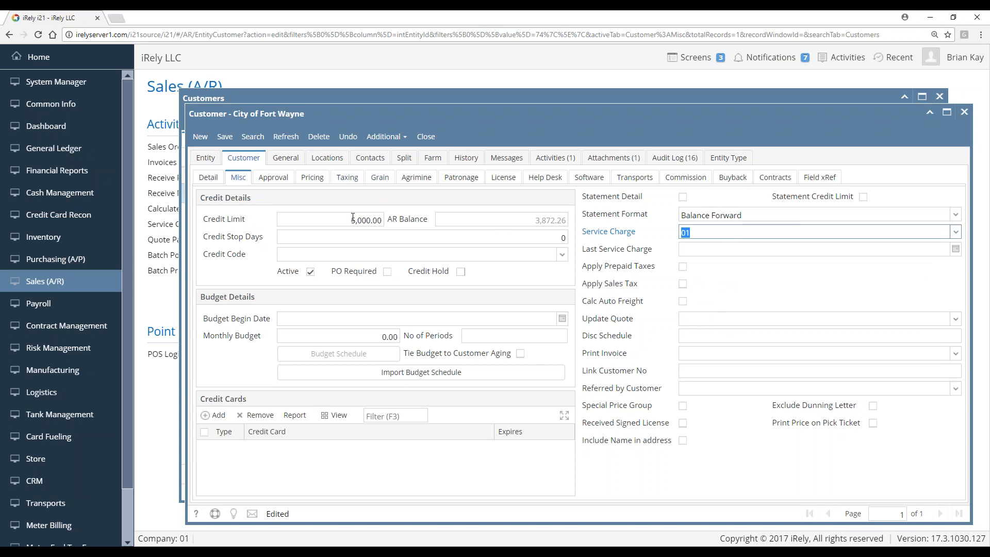
pyautogui.click(305, 220)
pyautogui.press('Tab')
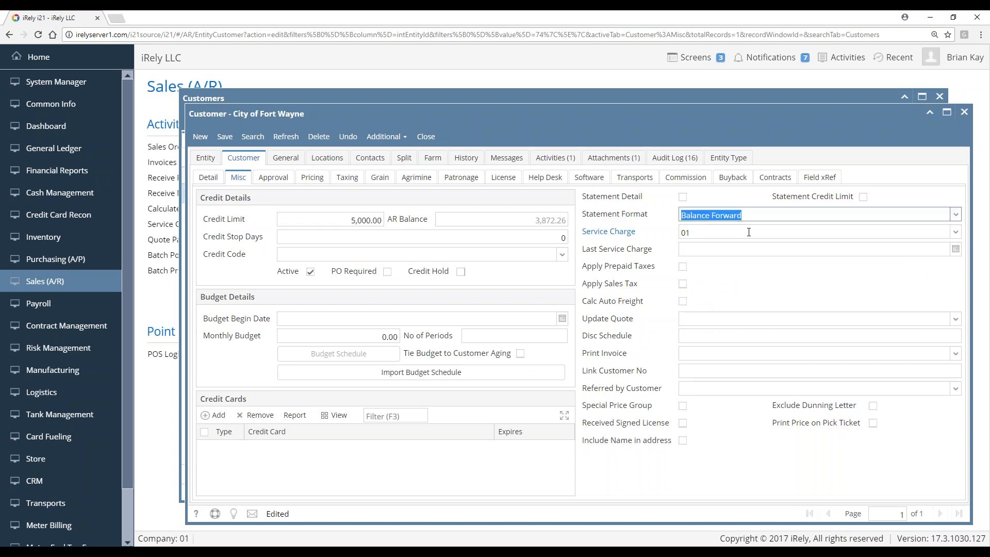
pyautogui.press('Tab')
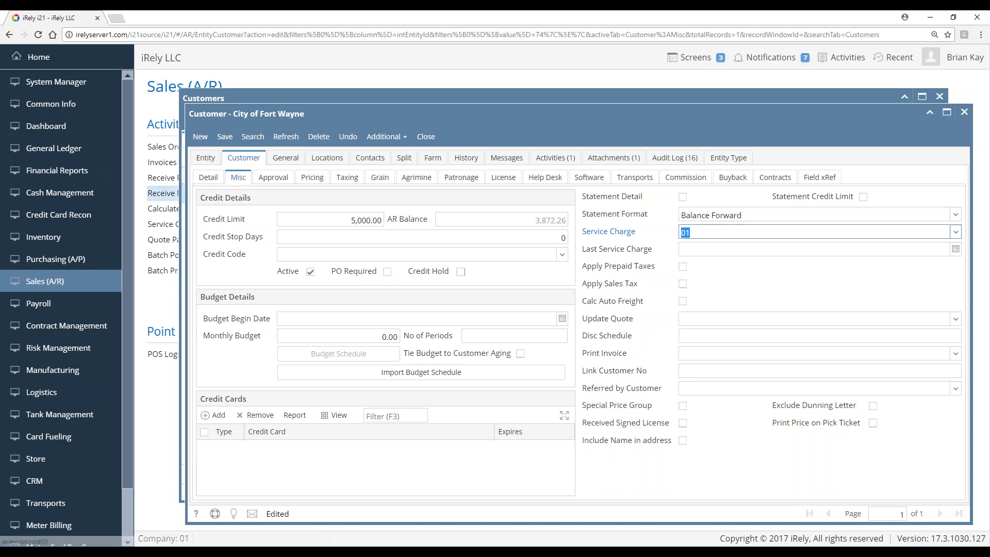
# Show the Taxing sub-tab with its DDSL and GAS tax exemptions
pyautogui.click(347, 181)
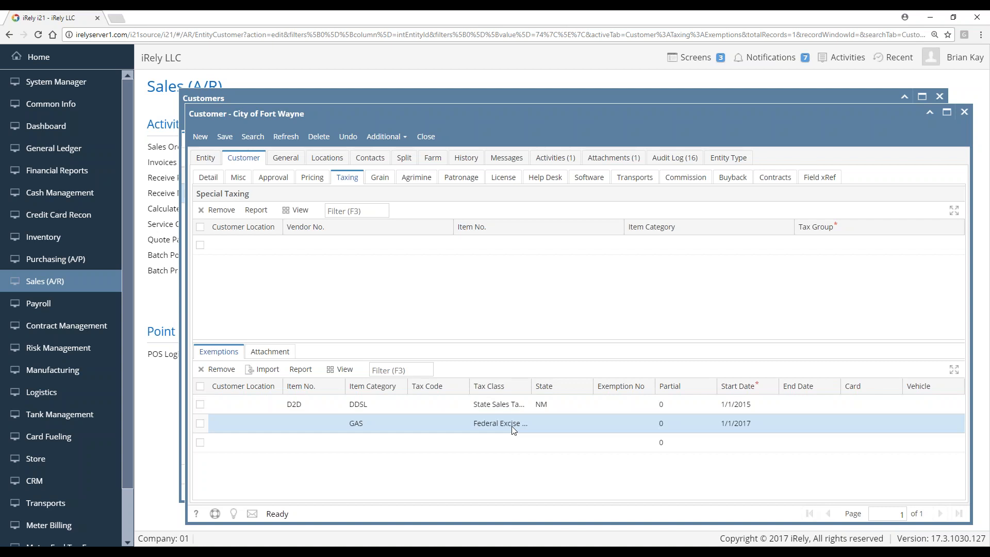
# Widen the Exemptions grid's Tax Class column so the class names show in full
pyautogui.moveTo(532, 388); pyautogui.dragTo(591, 388)
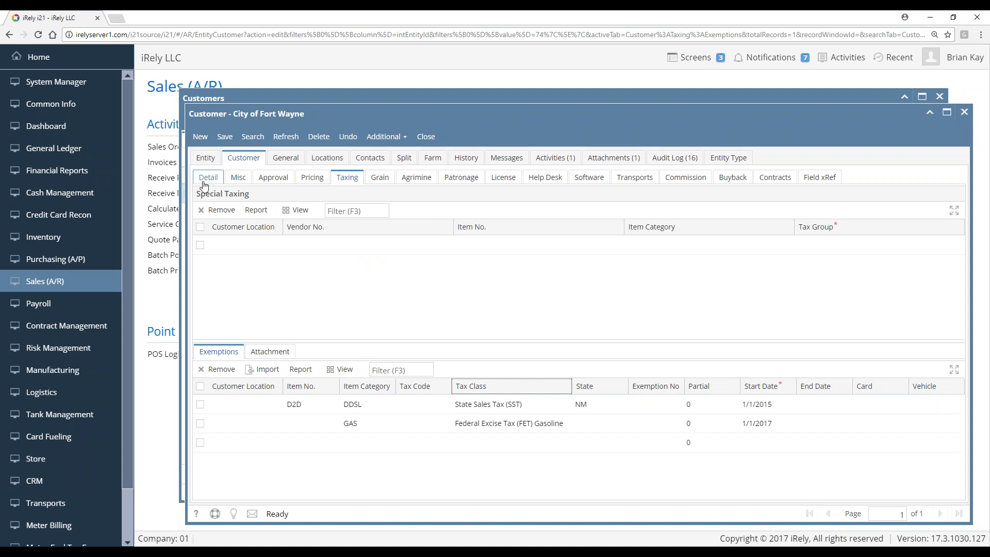
# Open Card Fueling from the Additional menu to see the account's ten cards
pyautogui.click(403, 139)
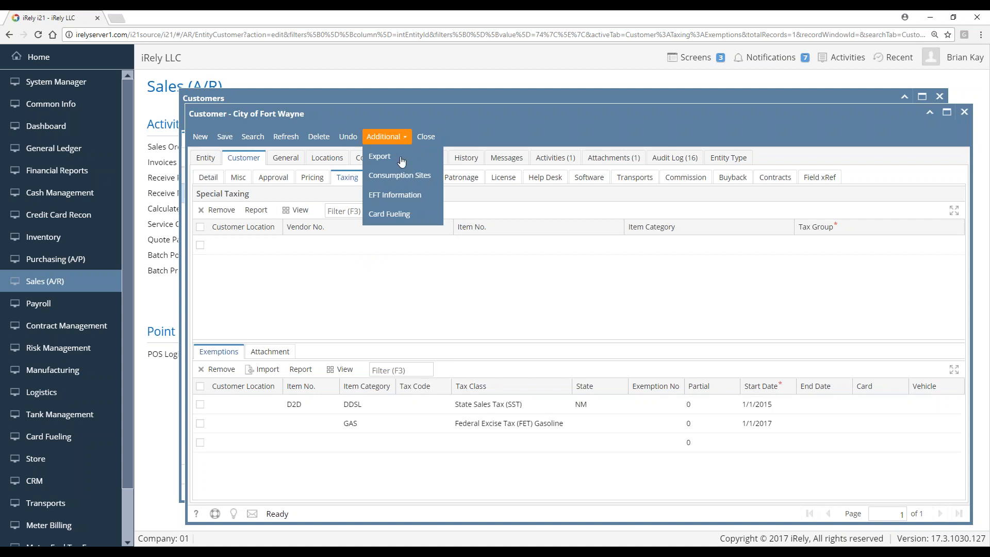
pyautogui.click(400, 220)
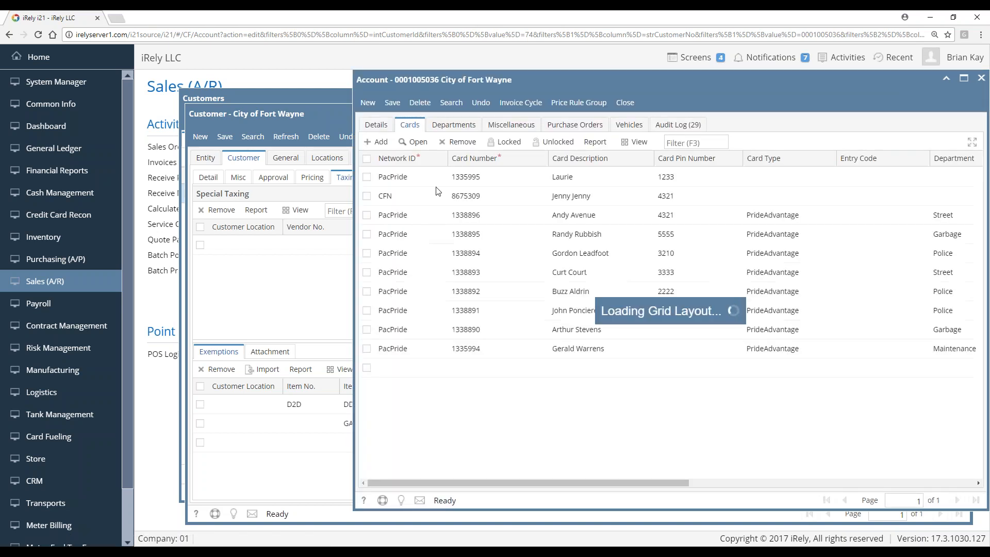
# Move and maximize the card Account window, then scroll the Cards grid
pyautogui.moveTo(538, 83)
pyautogui.mouseDown()
pyautogui.moveTo(516, 80)
pyautogui.moveTo(525, 80)
pyautogui.mouseUp()
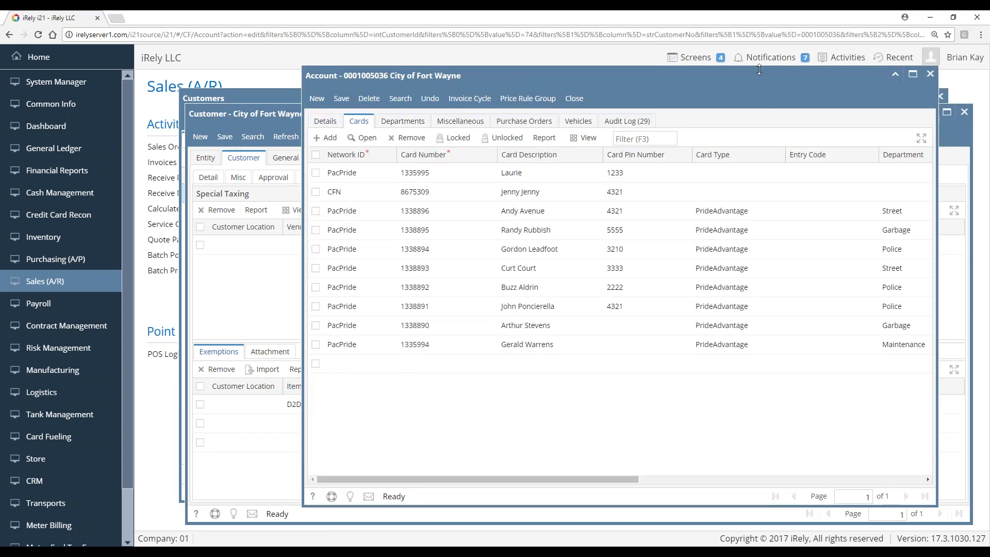
pyautogui.click(913, 74)
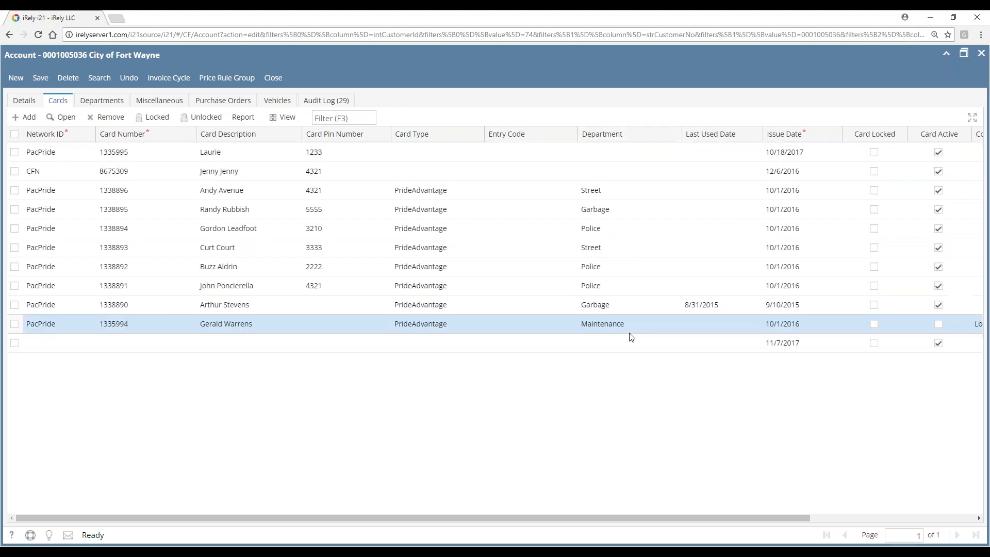
pyautogui.moveTo(706, 524); pyautogui.dragTo(528, 509)
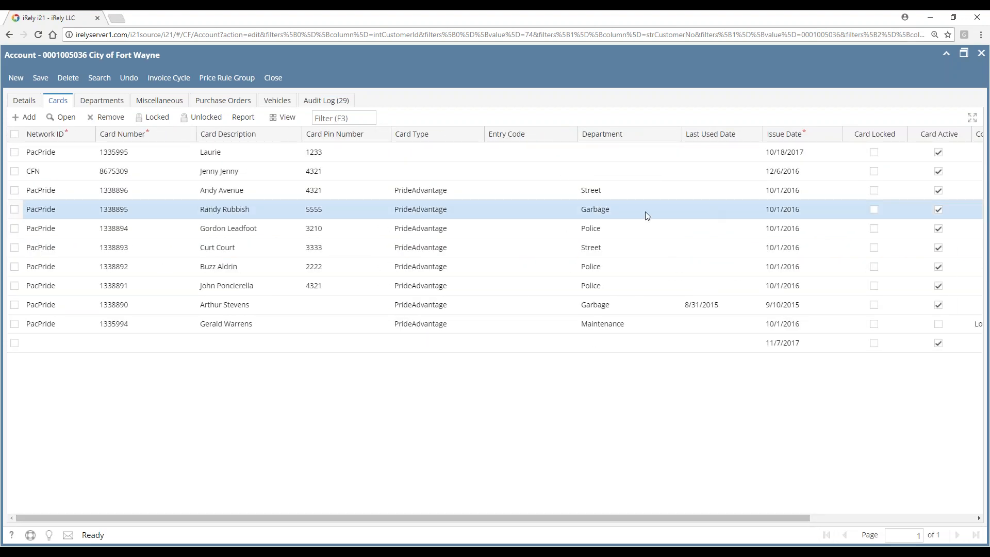
# Add a new card row with network PacPride and enter its card number
pyautogui.click(78, 345)
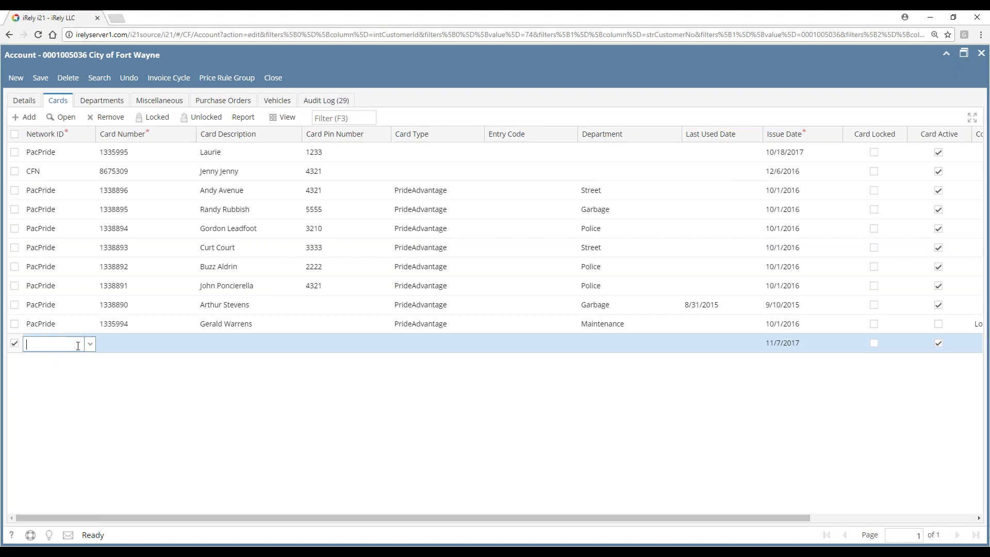
pyautogui.click(90, 345)
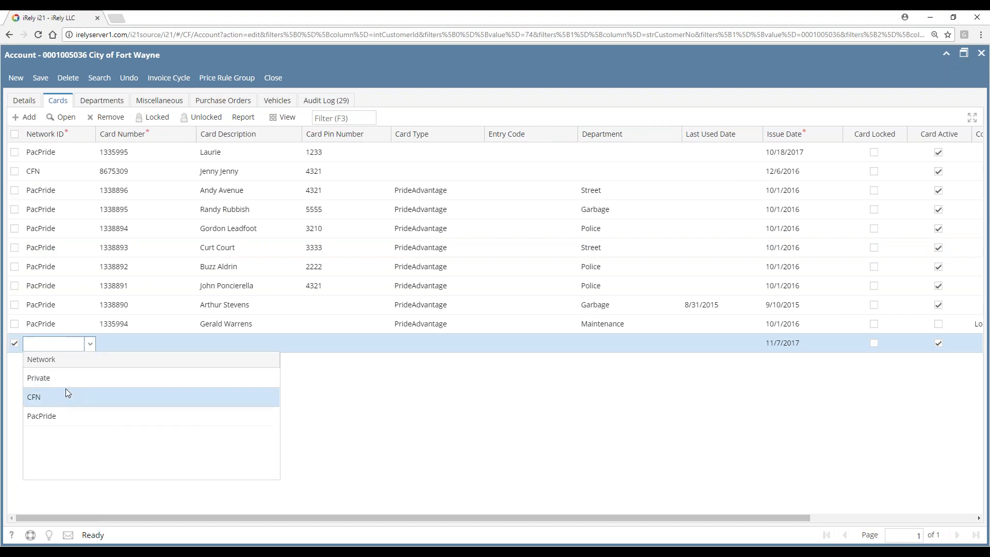
pyautogui.click(52, 416)
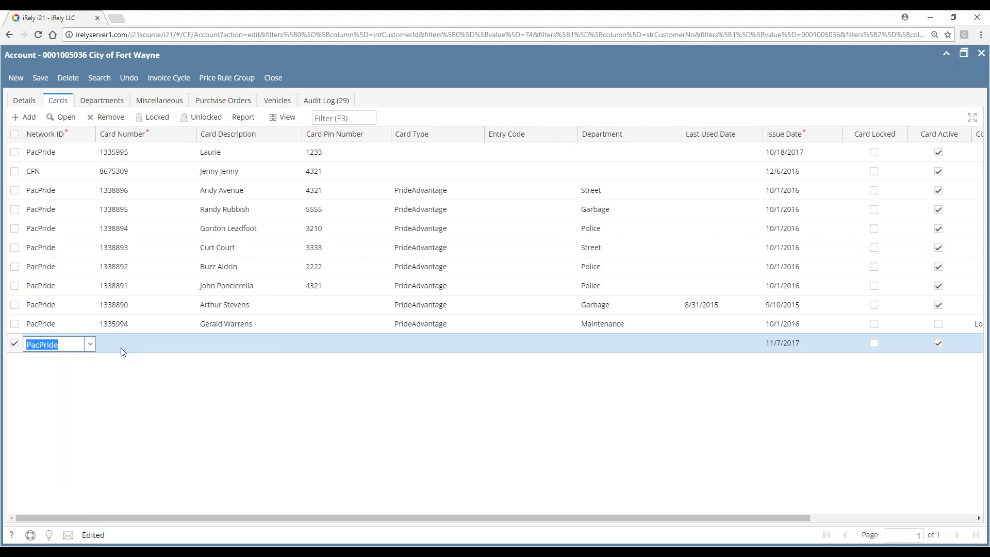
pyautogui.click(115, 343)
pyautogui.write('133')
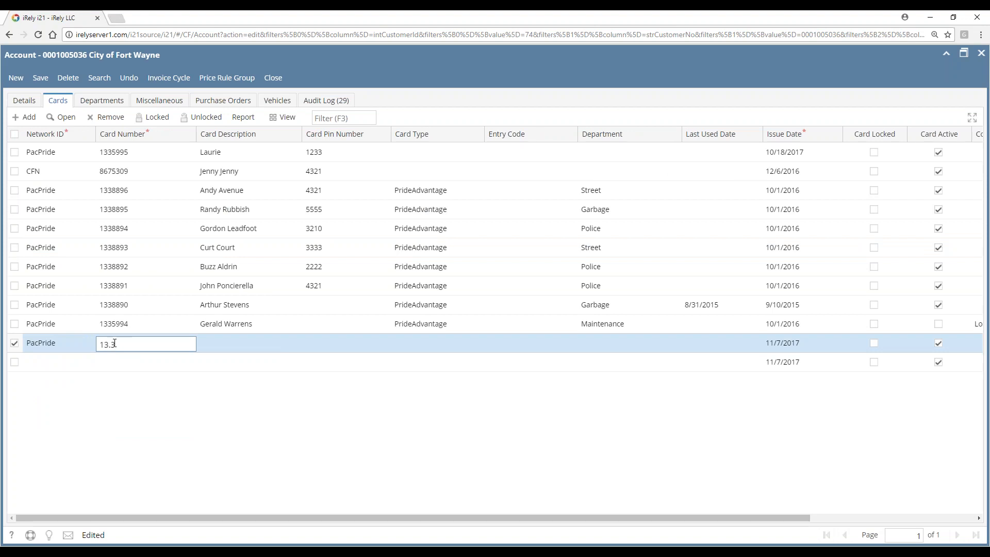
pyautogui.press('BackSpace')
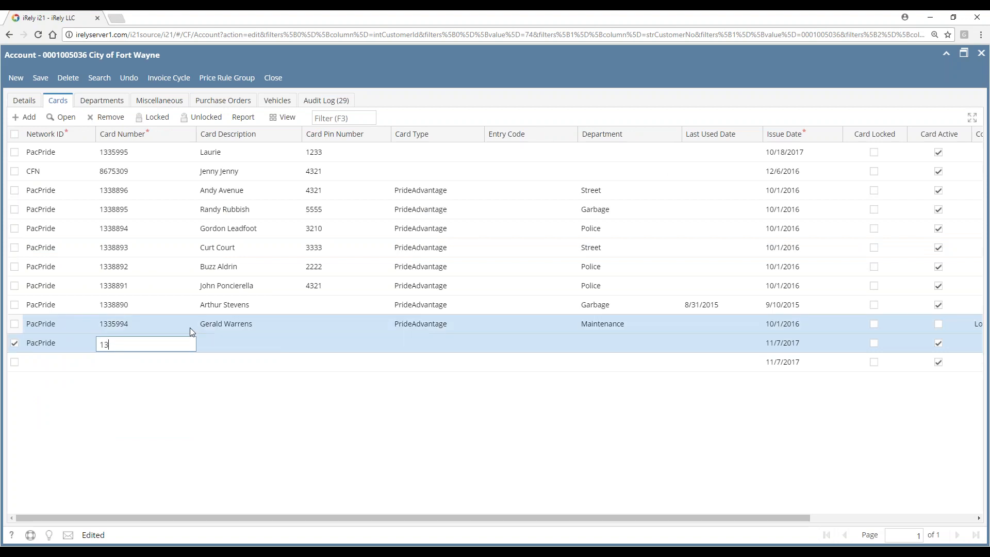
pyautogui.write('31')
pyautogui.write('801')
pyautogui.press('Return')
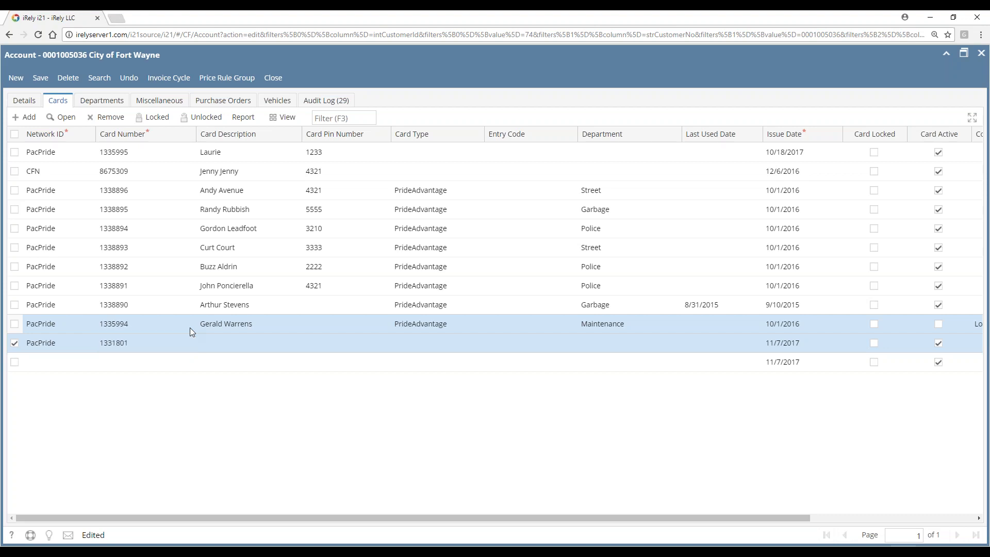
# Give the new card the description 'test card' and card type PrideAdvantage
pyautogui.click(239, 343)
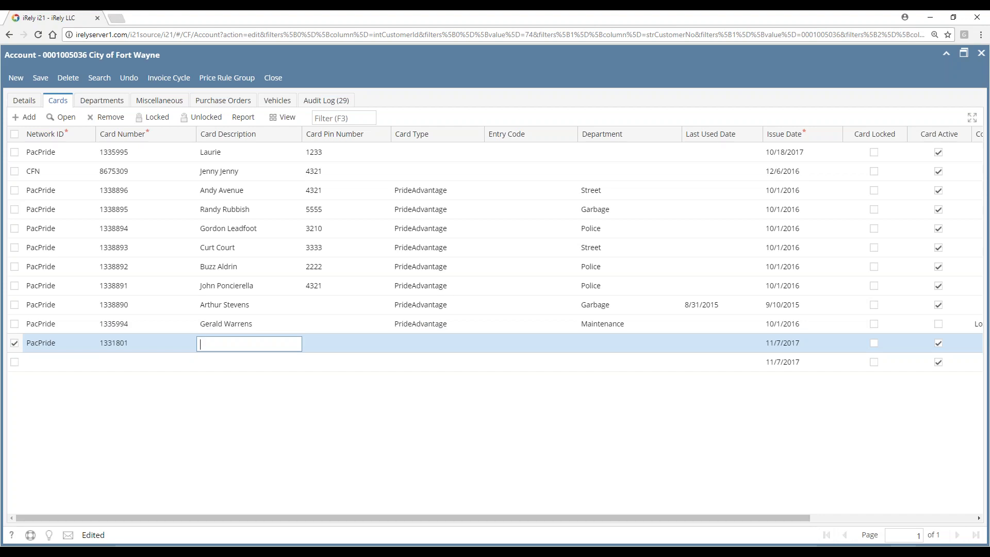
pyautogui.write('yest')
pyautogui.hotkey('ctrl', 'a')
pyautogui.press('BackSpace')
pyautogui.write('test card')
pyautogui.press('Tab')
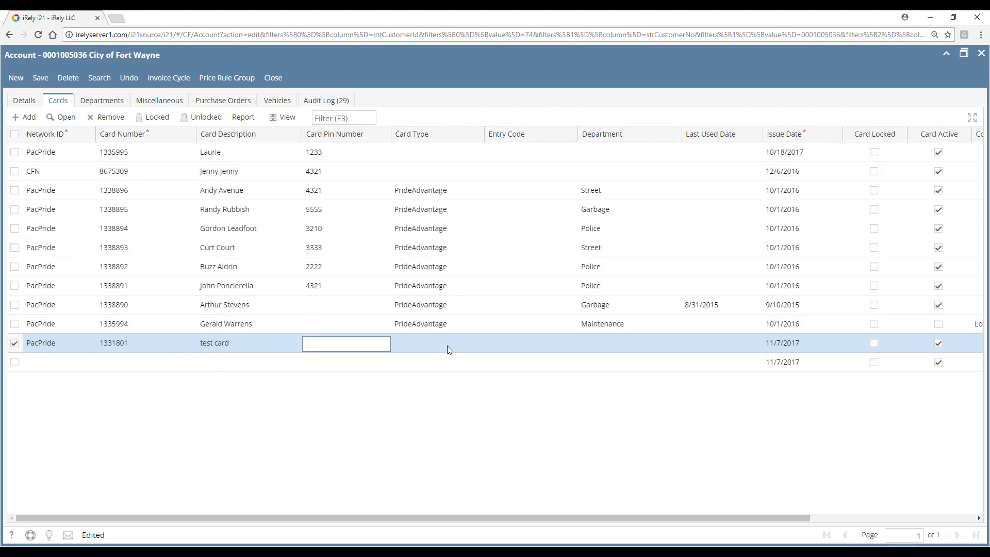
pyautogui.click(469, 343)
pyautogui.click(478, 345)
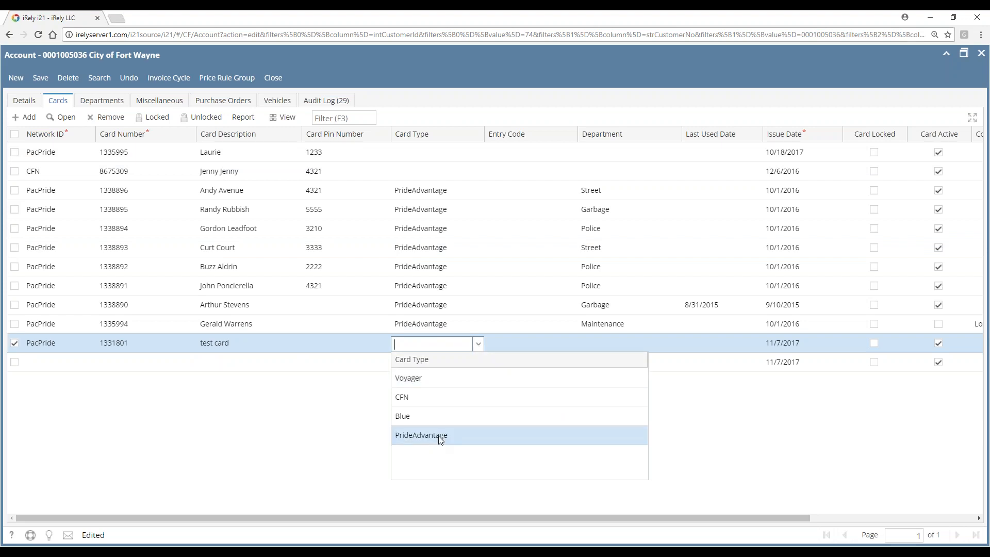
pyautogui.click(438, 436)
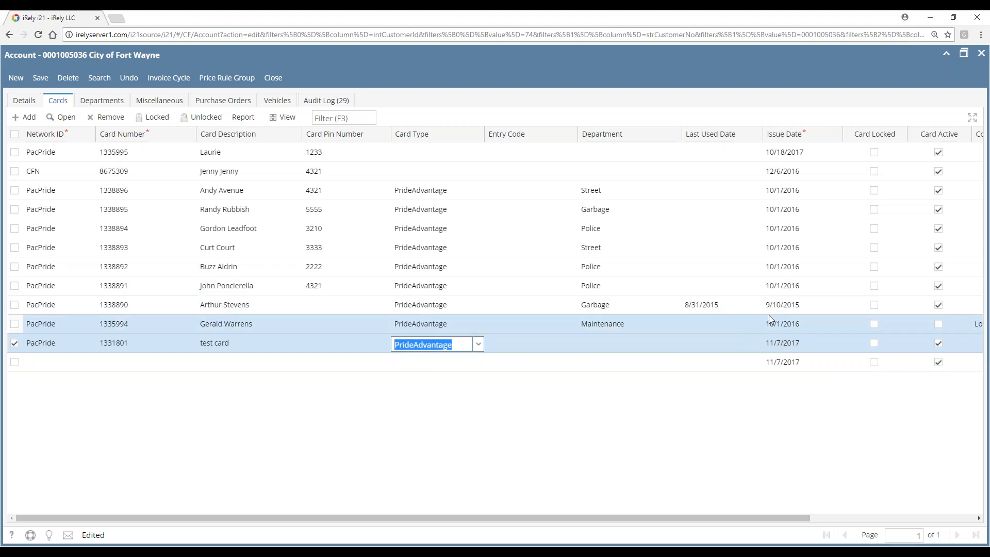
# Save the new test card and bring up the account's Departments list
pyautogui.moveTo(683, 518); pyautogui.dragTo(810, 524)
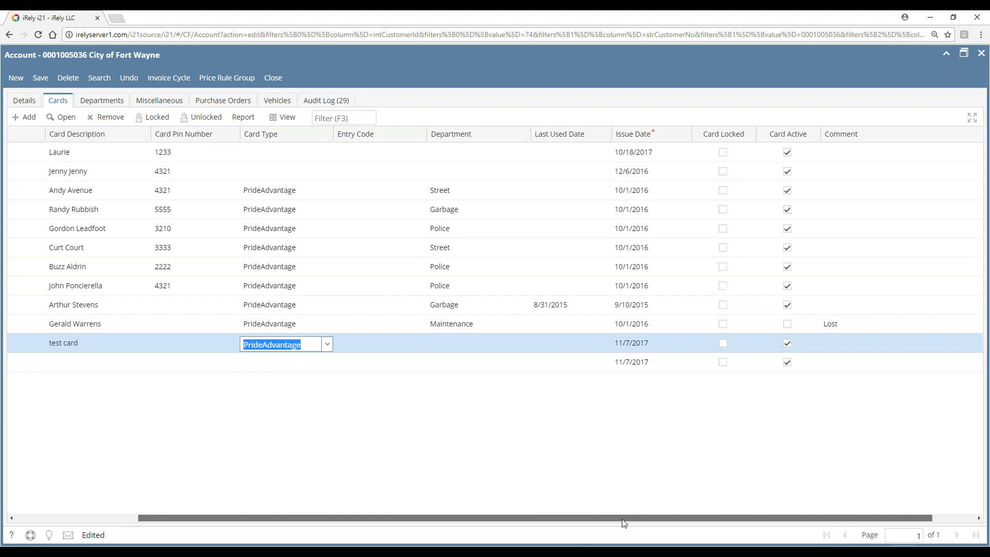
pyautogui.moveTo(627, 523); pyautogui.dragTo(646, 524)
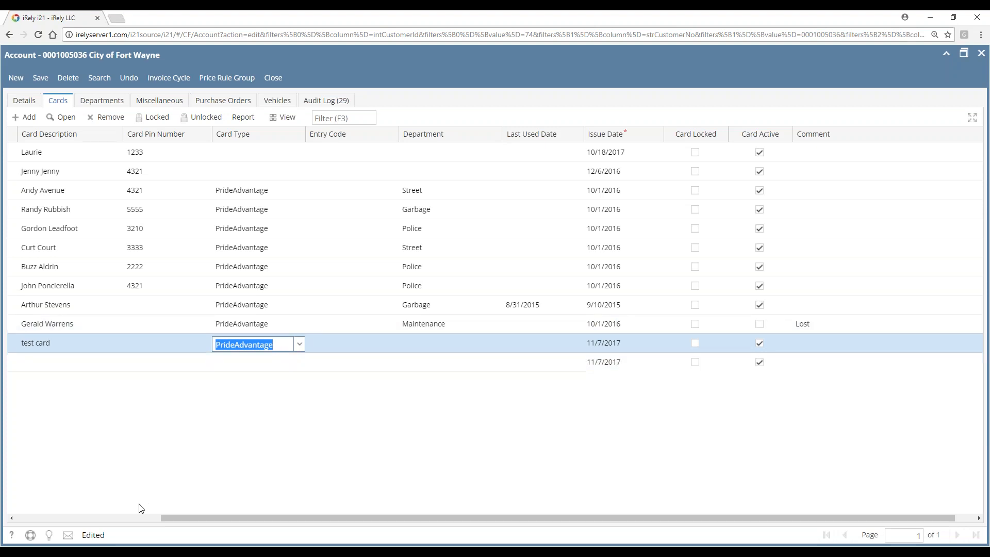
pyautogui.click(131, 518)
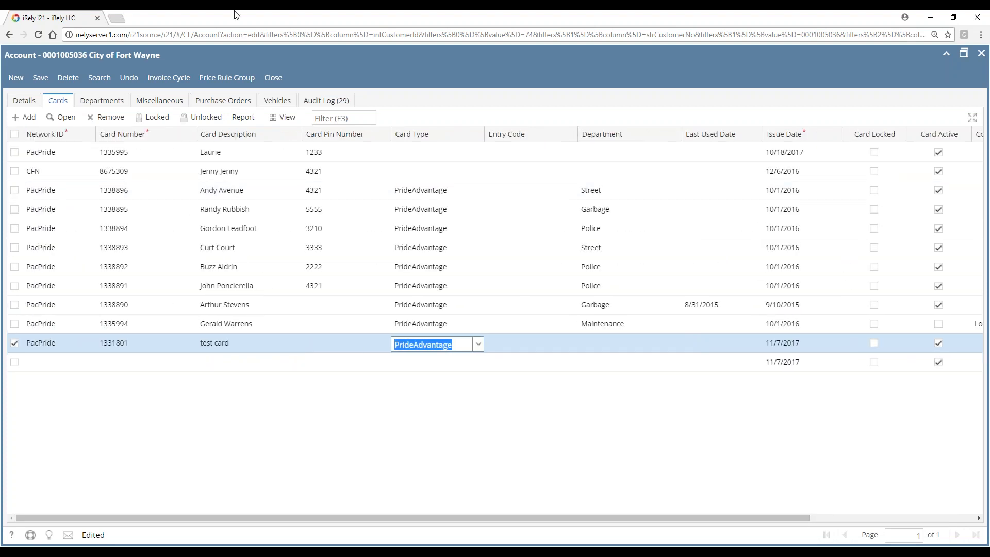
pyautogui.click(40, 78)
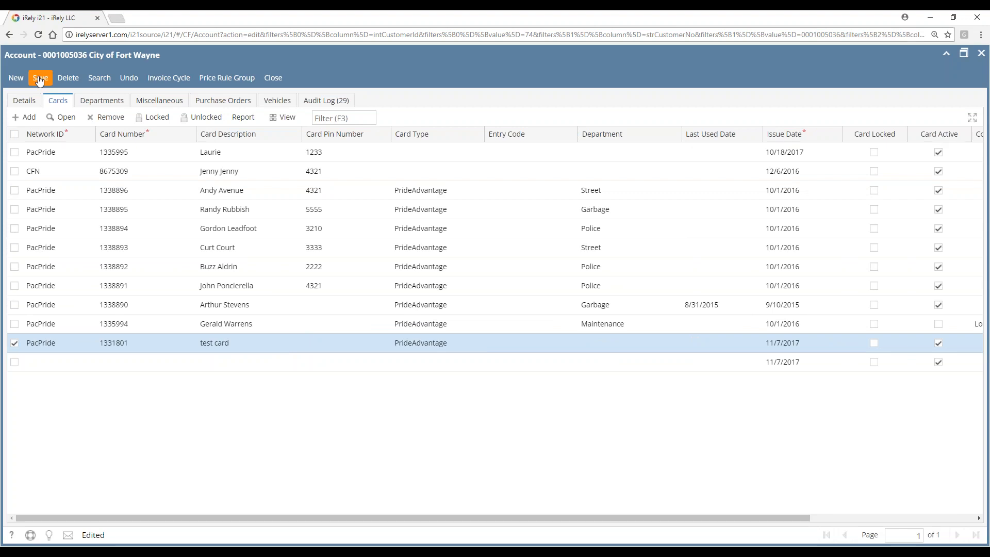
pyautogui.click(89, 105)
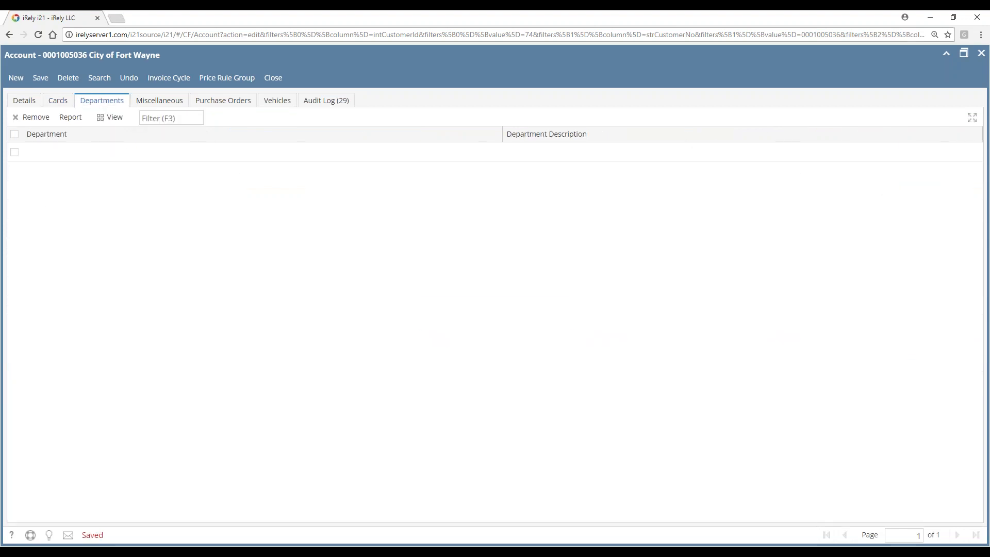
# Set the test card's department to Garbage, then return to the Departments list
pyautogui.click(65, 104)
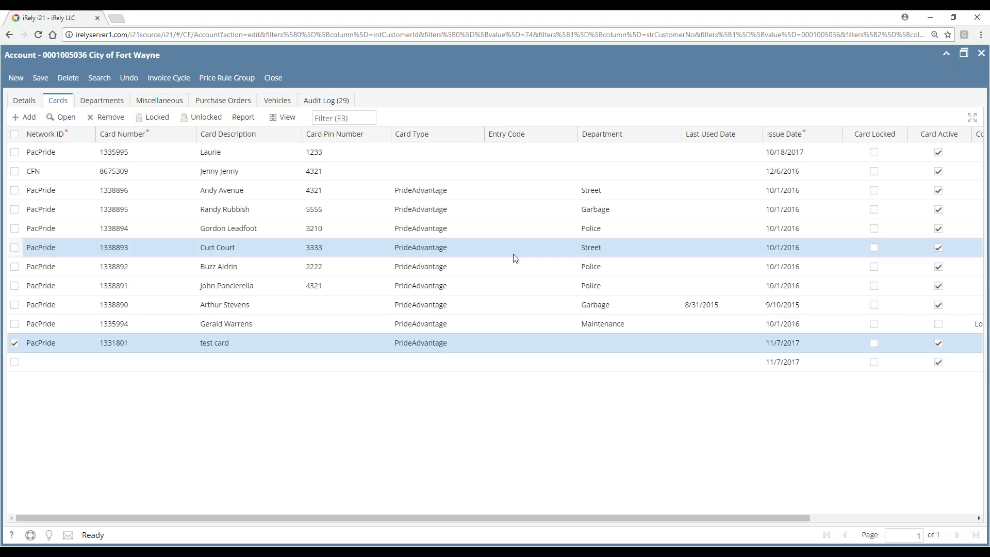
pyautogui.click(649, 347)
pyautogui.click(675, 343)
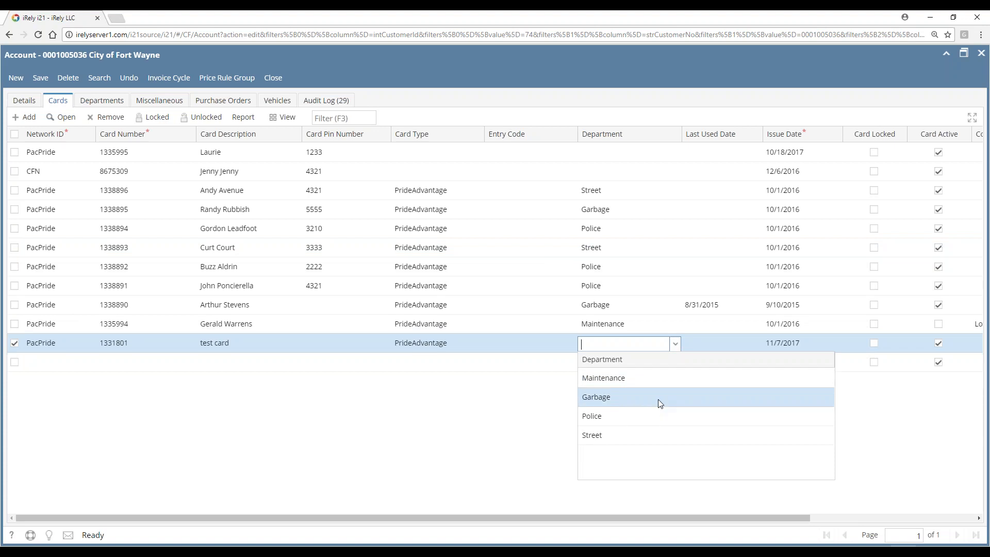
pyautogui.click(613, 397)
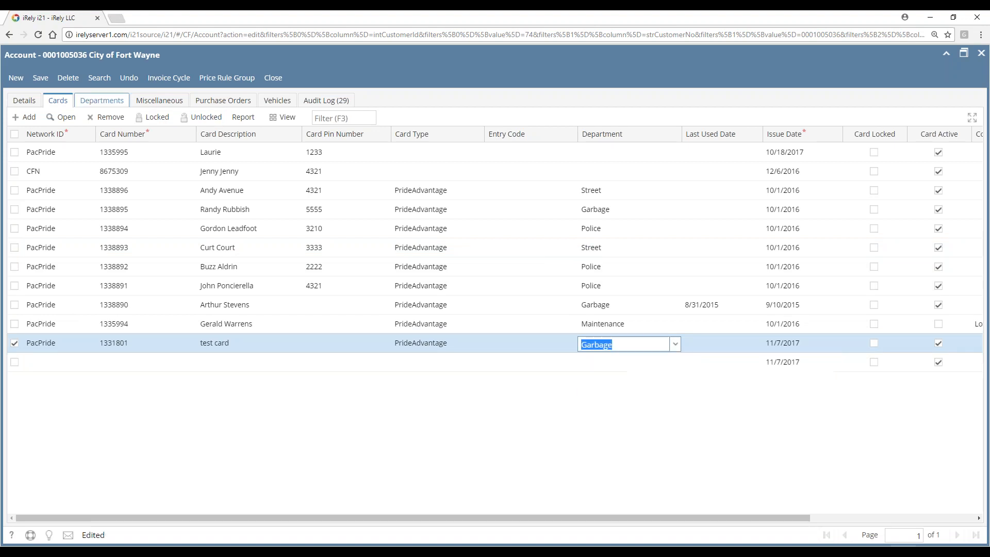
pyautogui.click(107, 106)
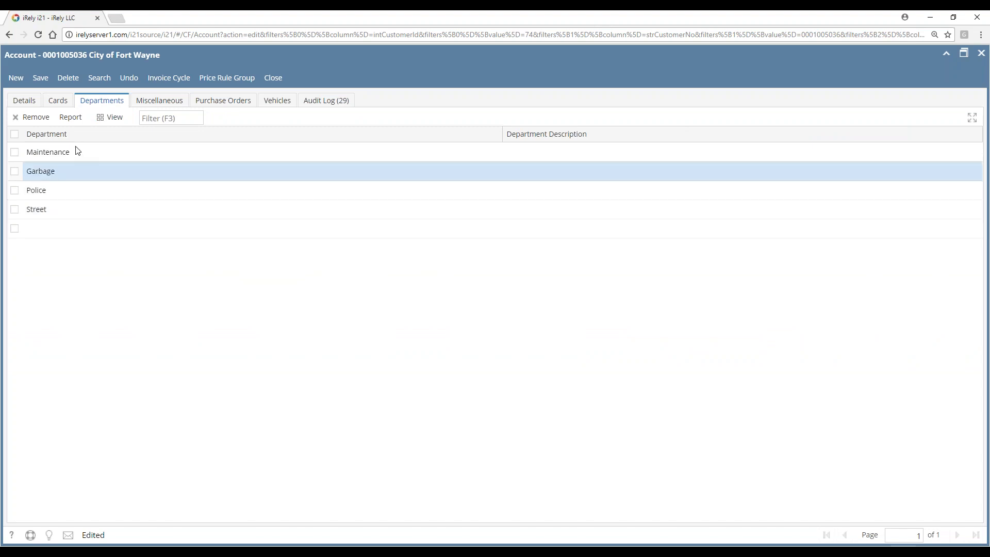
# Save the City of Fort Wayne account with its Maintenance, Garbage, Police and Street departments
pyautogui.click(45, 81)
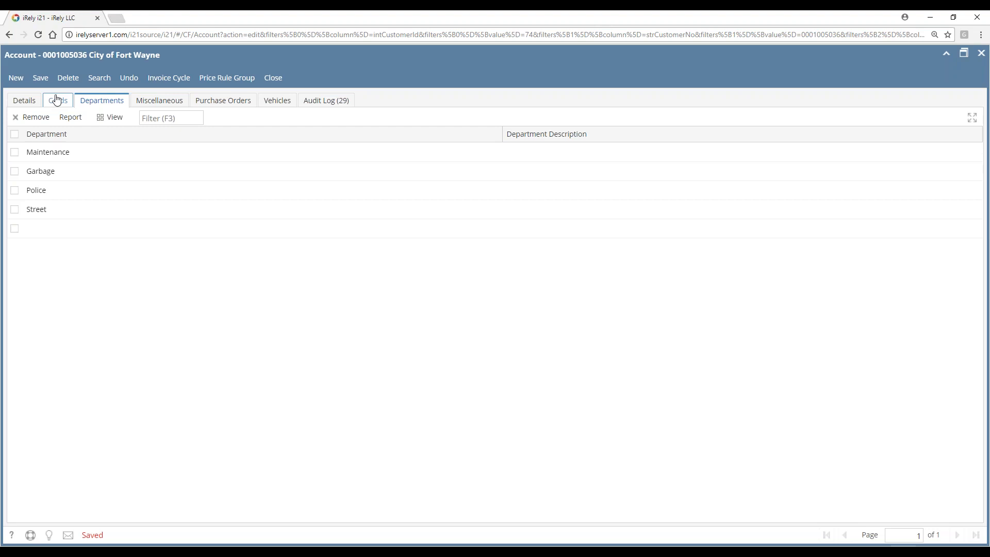
# Review the empty Miscellaneous and Purchase Orders lists, then the account's eight vehicles
pyautogui.click(166, 105)
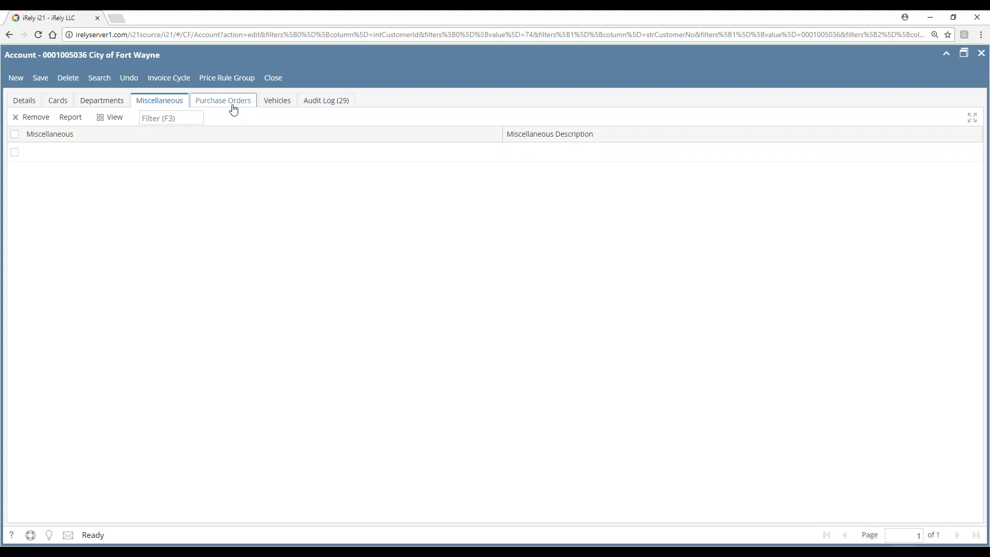
pyautogui.click(230, 103)
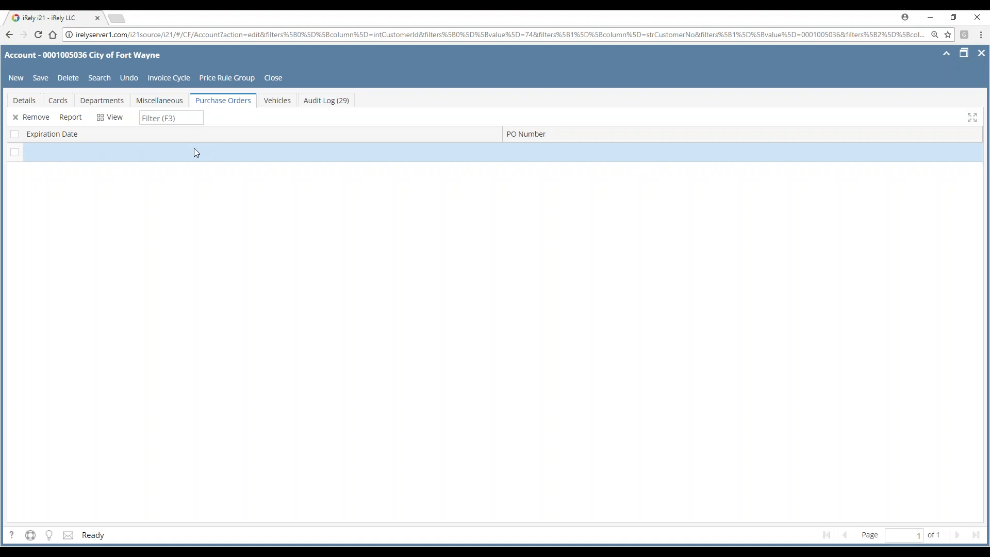
pyautogui.click(287, 109)
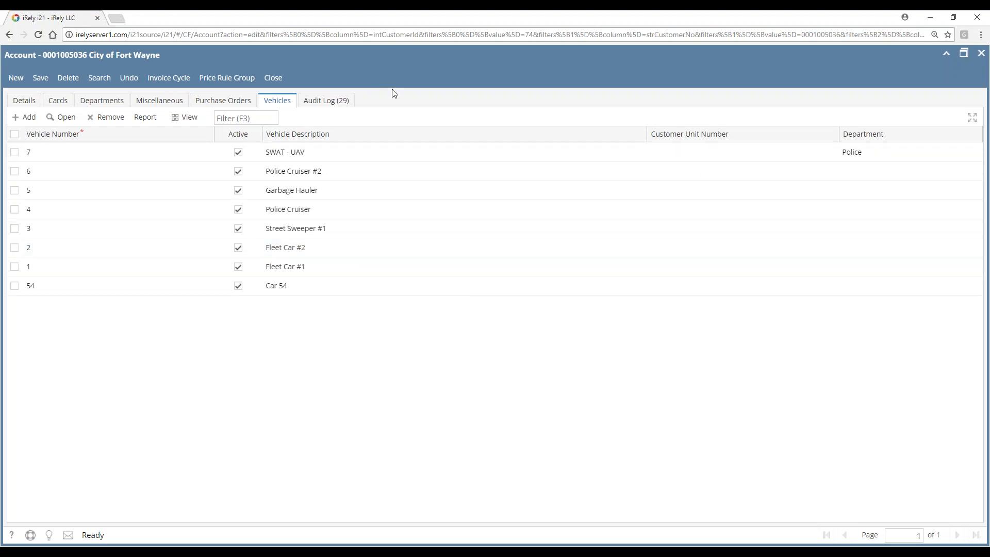
# Return to the Details tab showing Net 15 terms and the Everyone price rule group
pyautogui.click(18, 105)
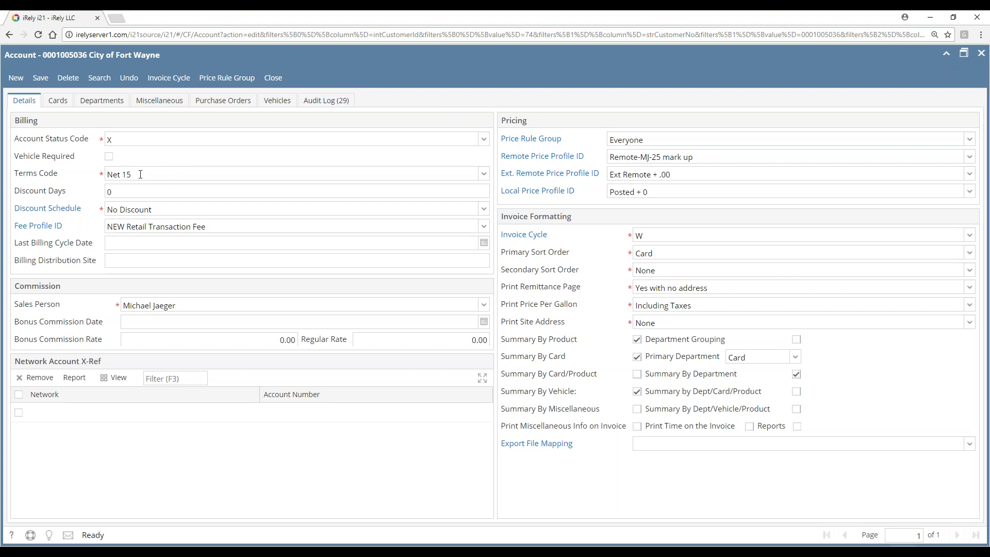
pyautogui.click(160, 171)
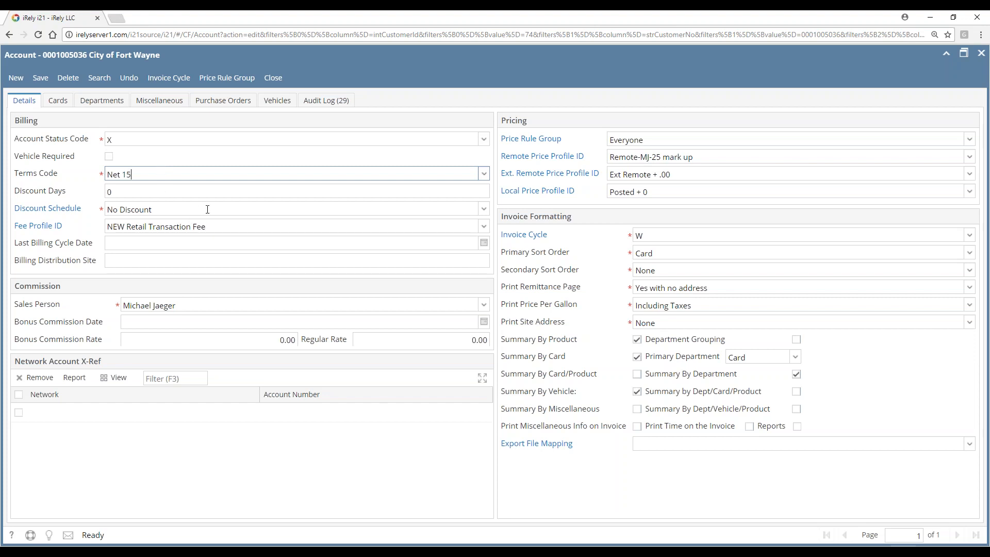
pyautogui.click(170, 210)
pyautogui.click(180, 207)
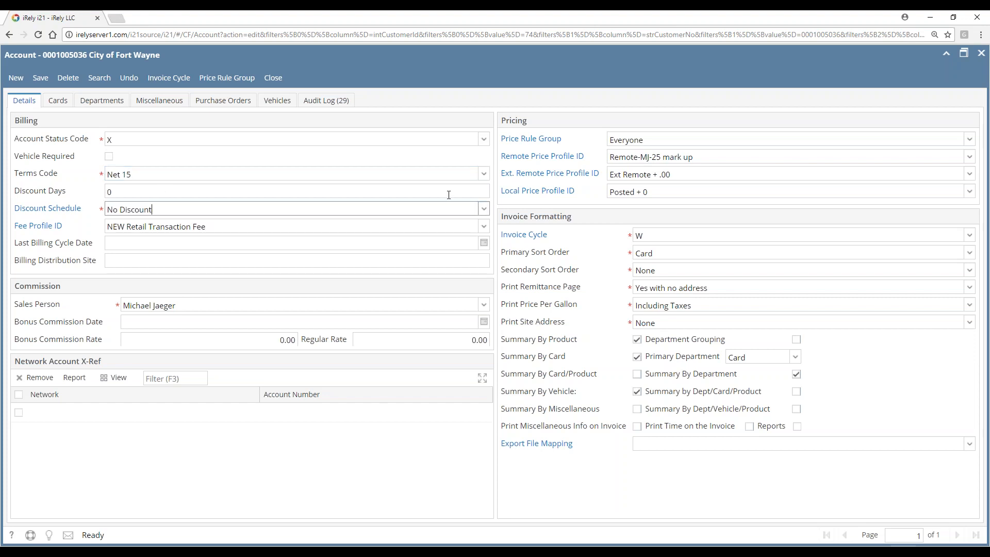
pyautogui.click(483, 209)
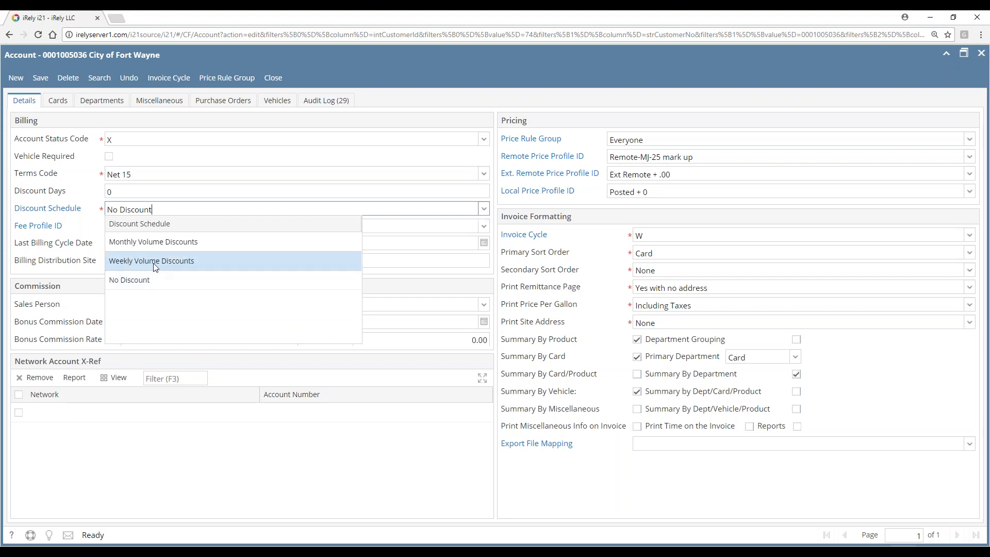
pyautogui.click(148, 194)
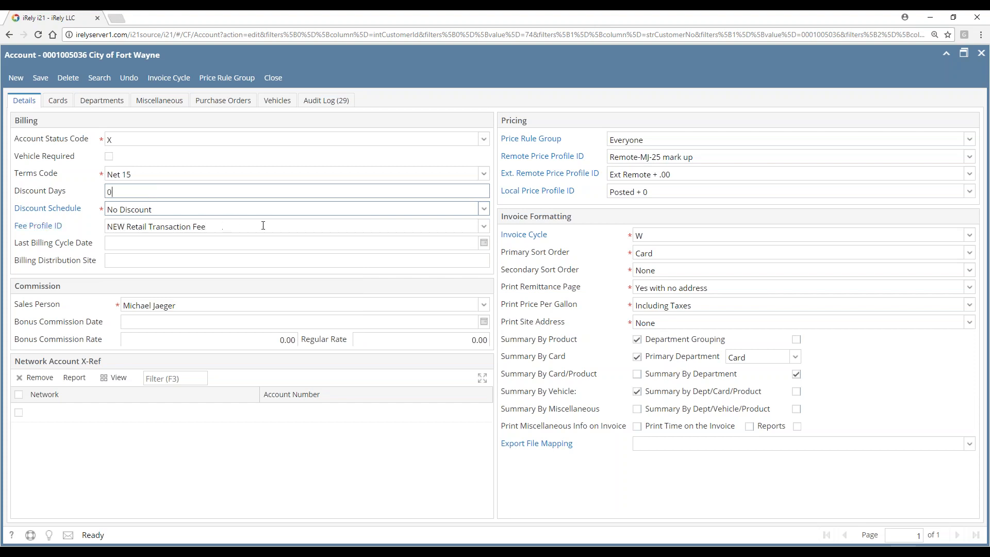
pyautogui.click(244, 225)
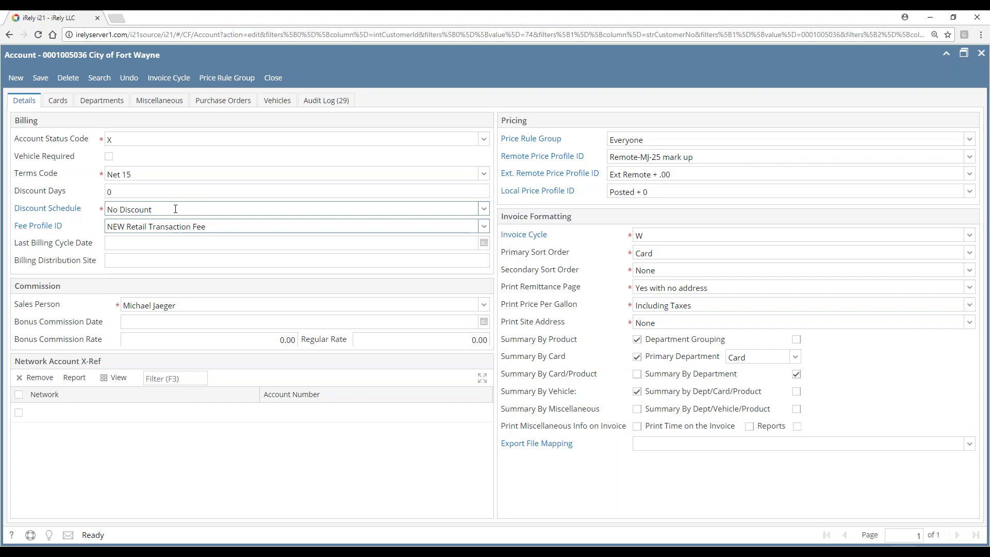
pyautogui.click(229, 206)
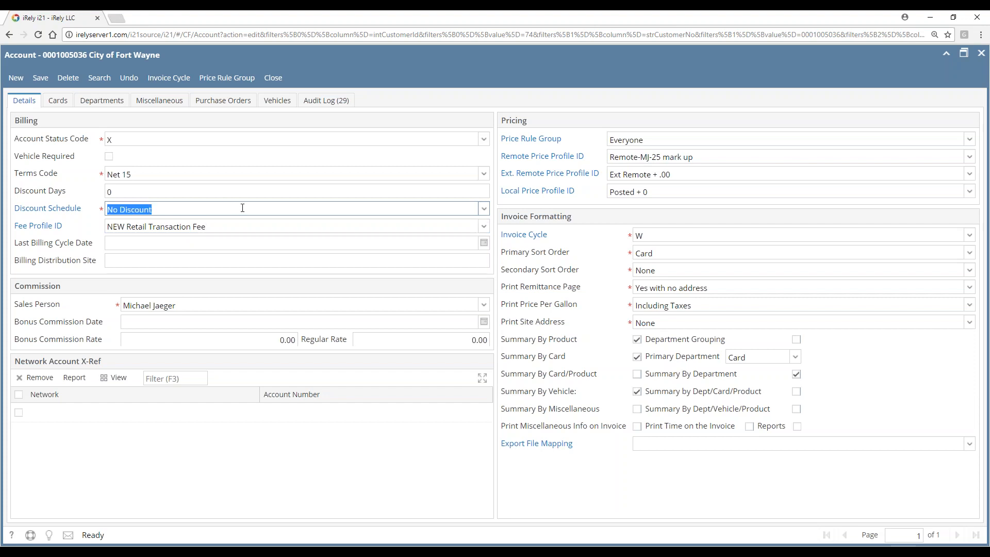
pyautogui.click(487, 211)
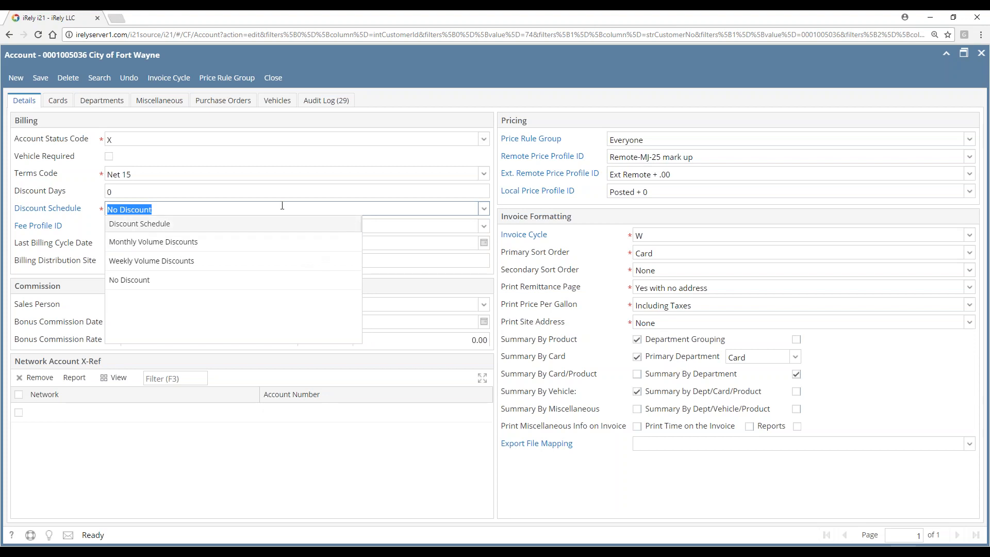
pyautogui.click(172, 193)
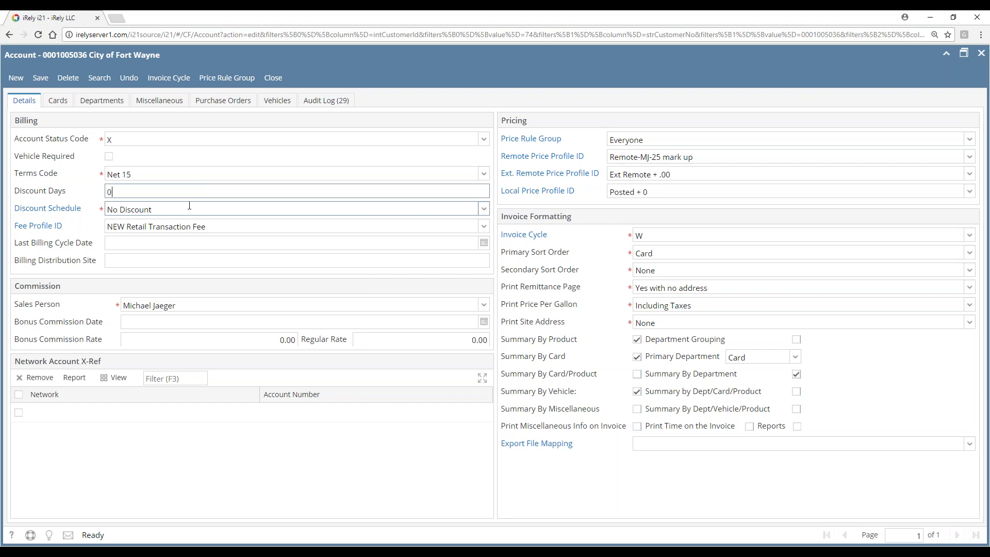
pyautogui.click(217, 210)
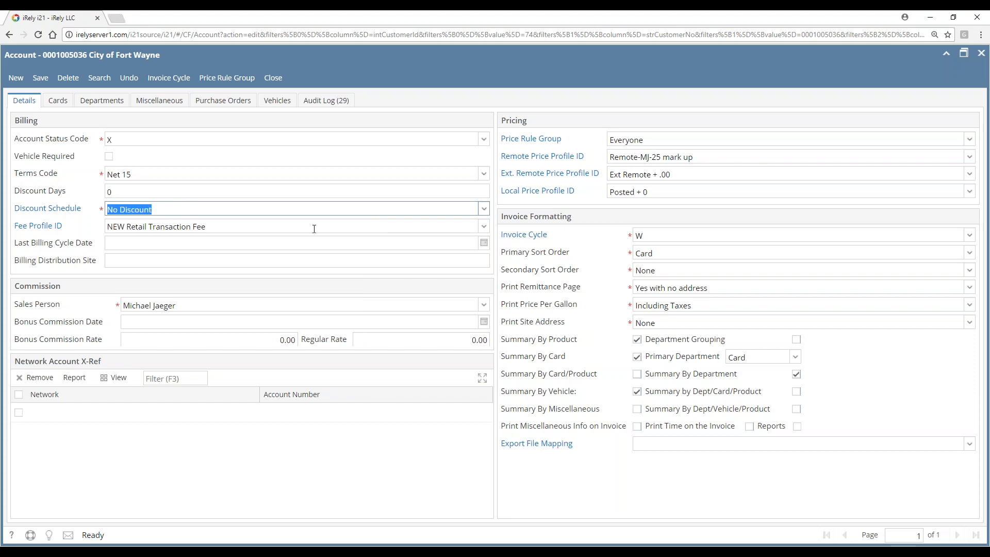
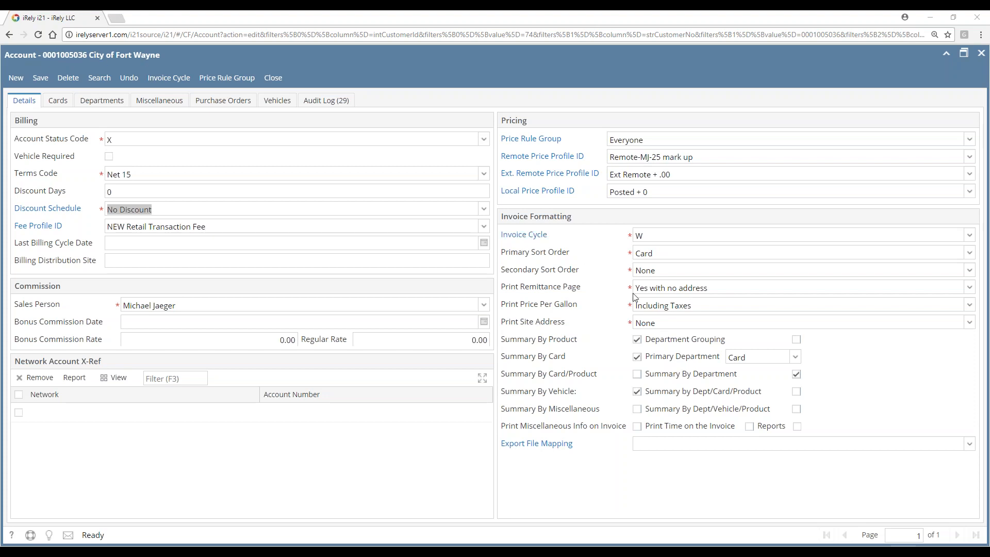
# Keep the primary sort order as Card and select the empty network cross-reference row
pyautogui.moveTo(706, 255); pyautogui.dragTo(634, 256)
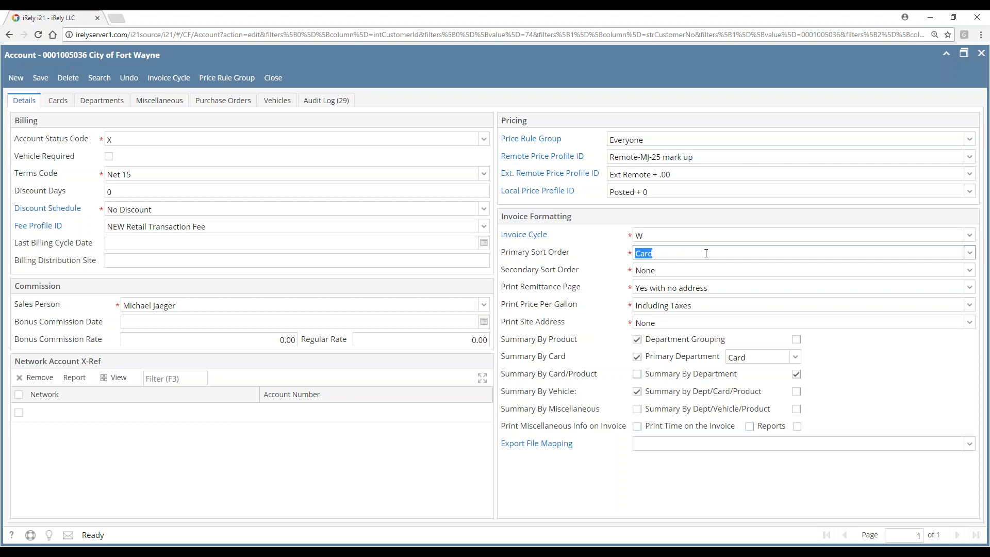
pyautogui.click(971, 255)
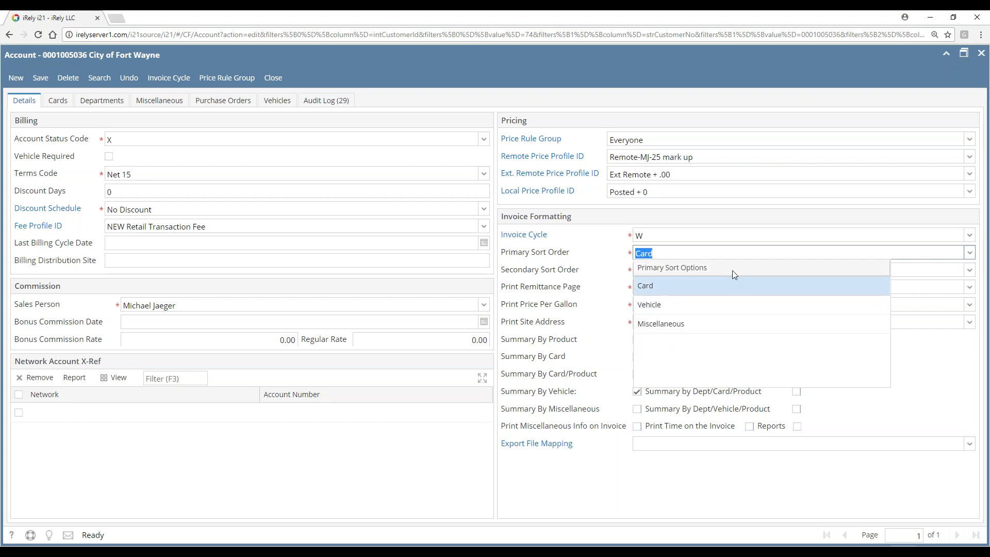
pyautogui.click(934, 270)
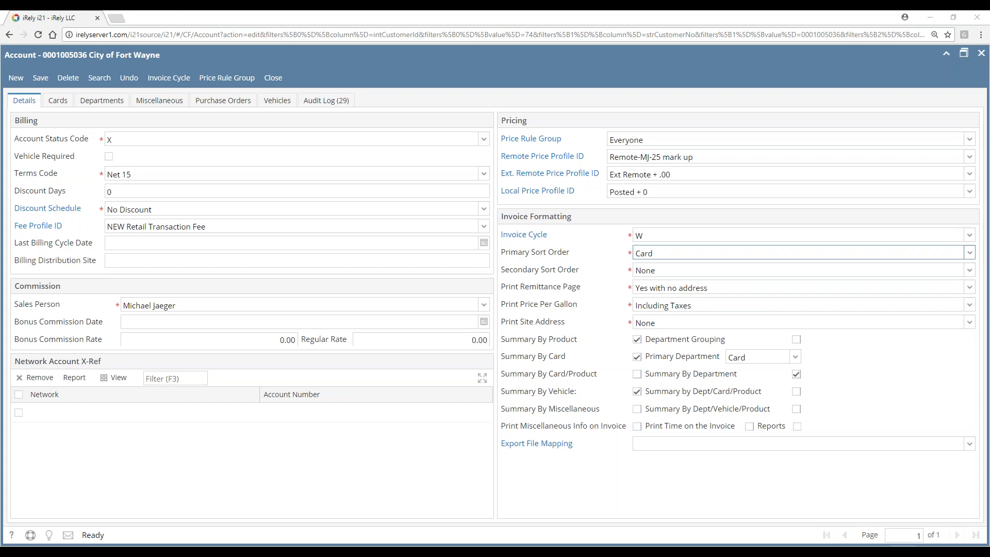
pyautogui.click(303, 417)
# Add a PacPride network cross-reference row and enter its account number
pyautogui.click(221, 414)
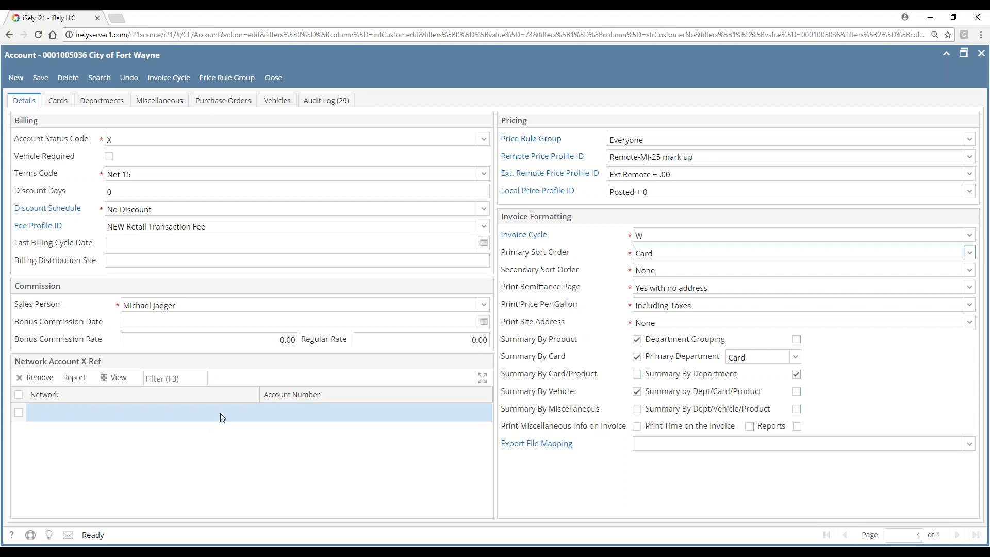
pyautogui.click(255, 415)
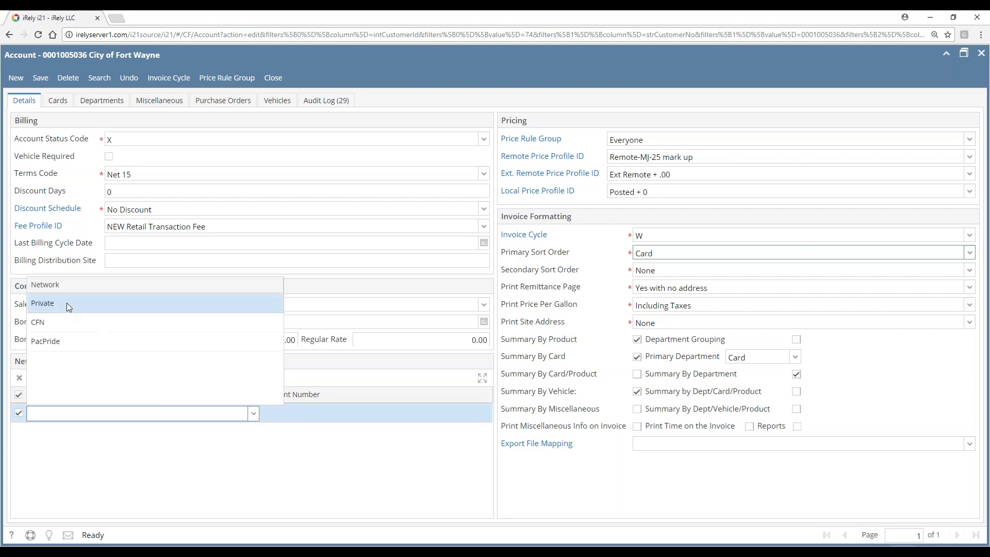
pyautogui.click(51, 340)
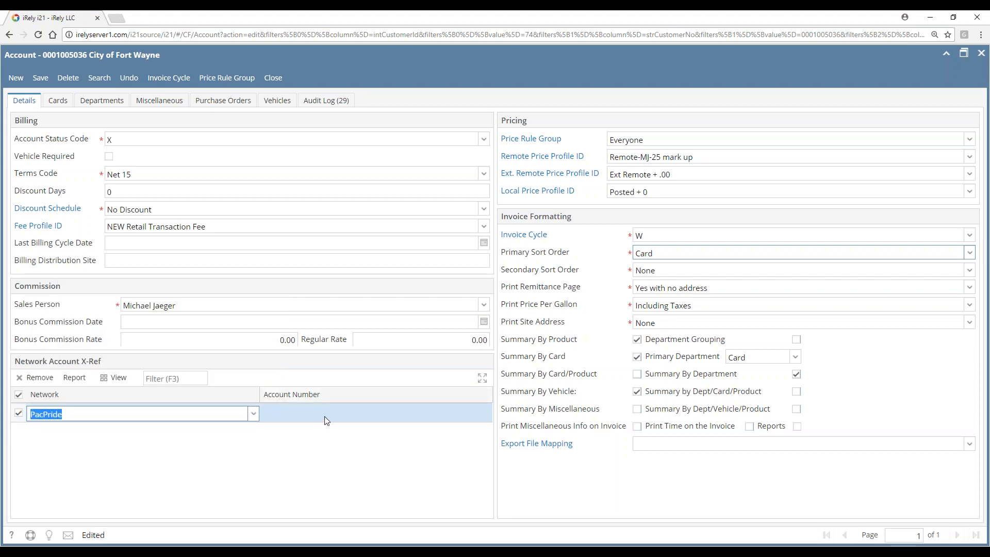
pyautogui.click(324, 416)
pyautogui.write('1234')
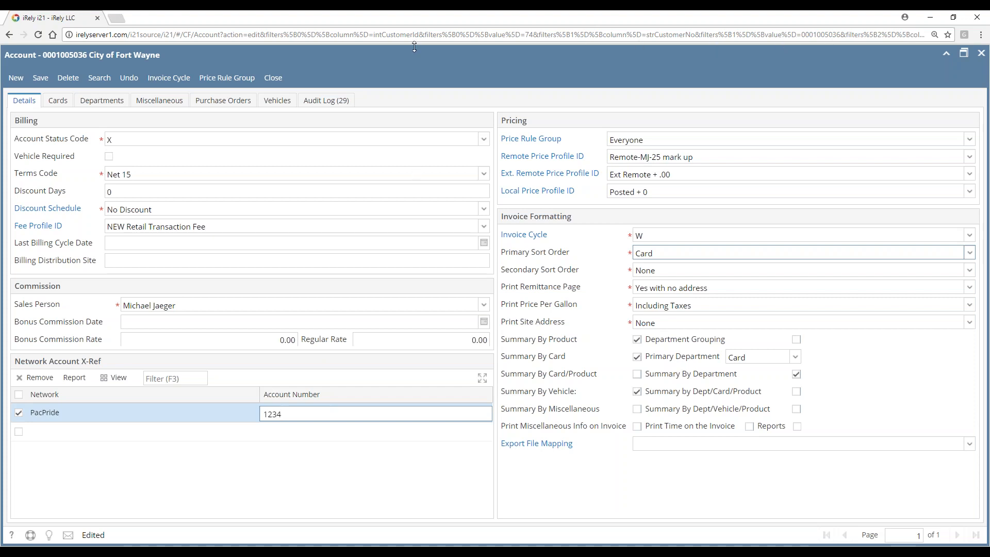
# Close the card account, customer record and Customers list without saving, then go to Card Fueling
pyautogui.click(276, 81)
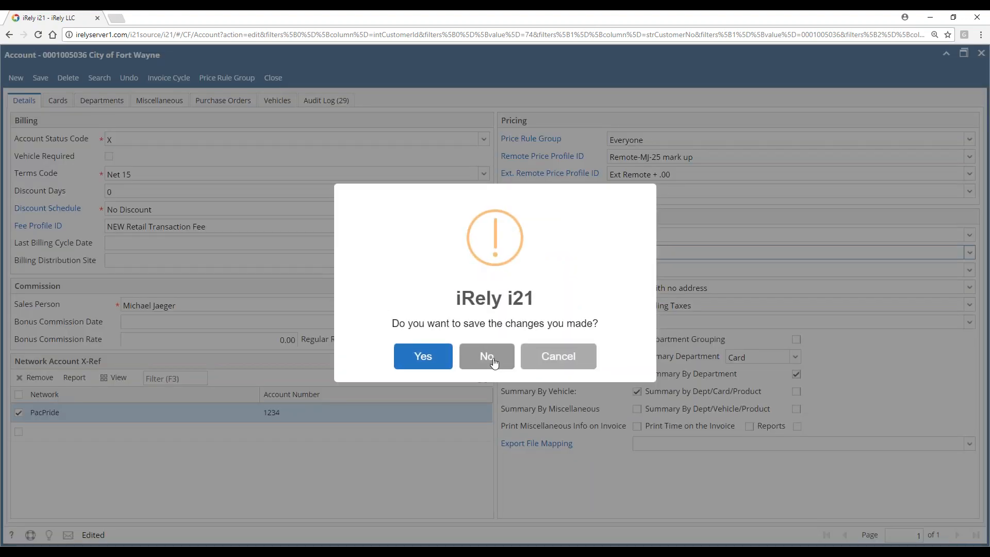
pyautogui.click(487, 357)
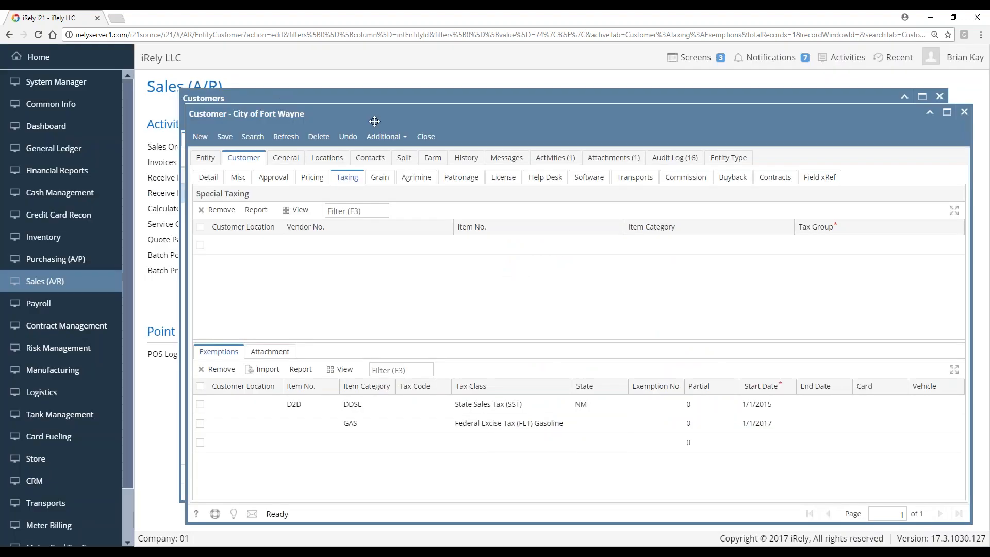
pyautogui.click(426, 137)
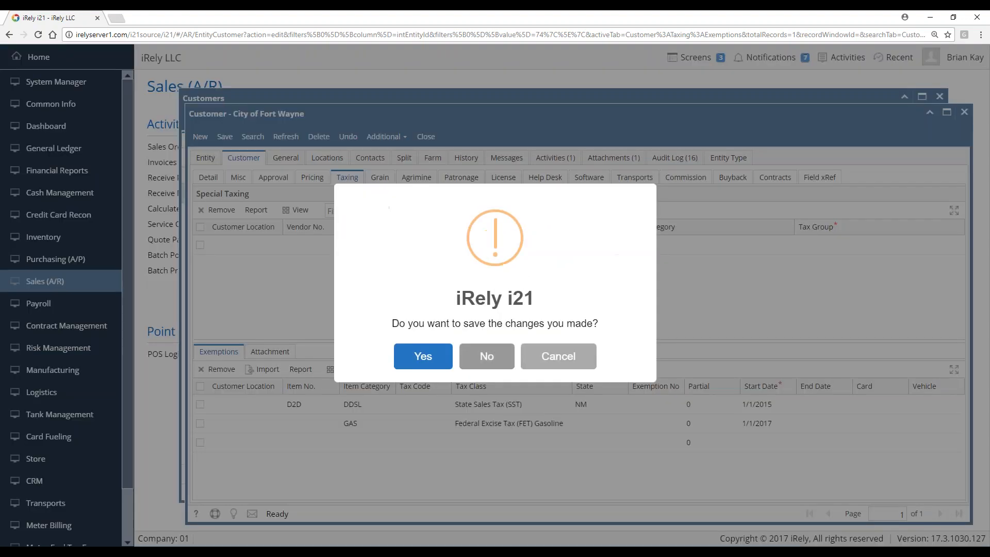
pyautogui.click(488, 356)
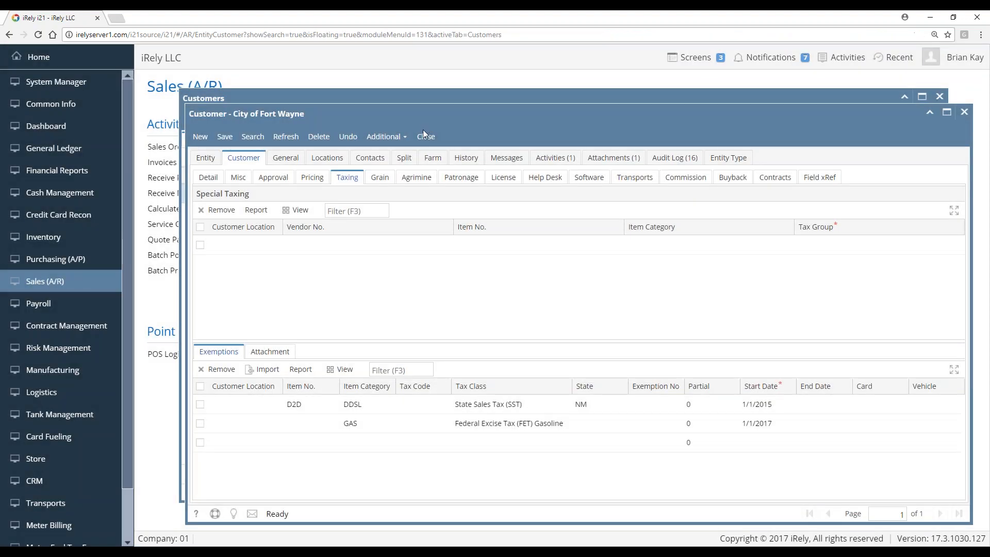
pyautogui.click(431, 136)
pyautogui.click(409, 122)
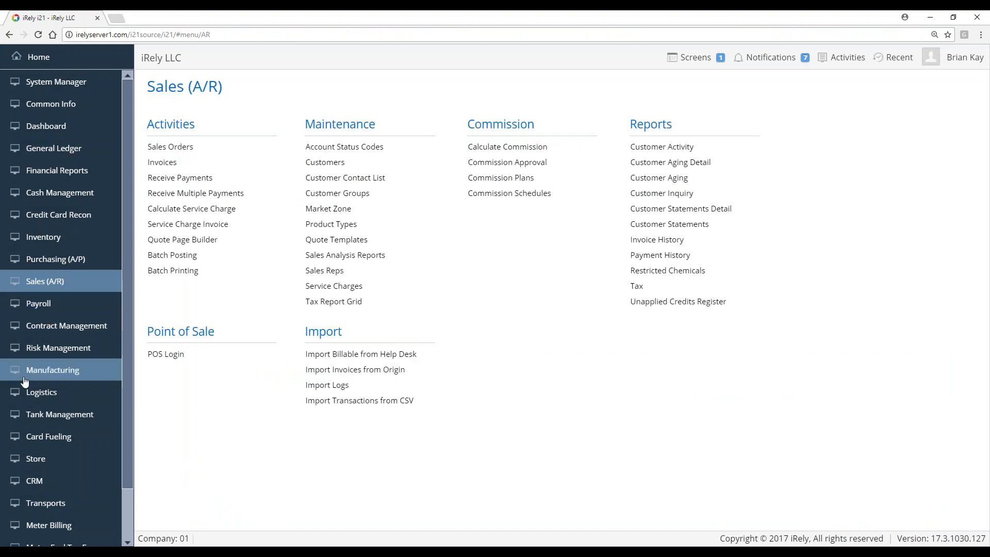
pyautogui.click(48, 443)
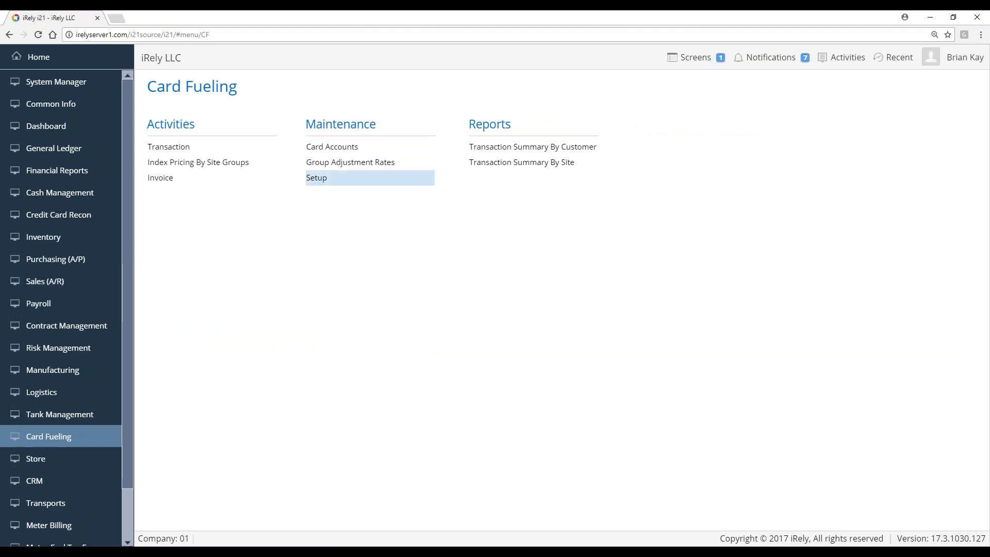
# Browse the Card Accounts search's Account, Cards and Vehicle lists, ending on the 54 cards
pyautogui.click(336, 149)
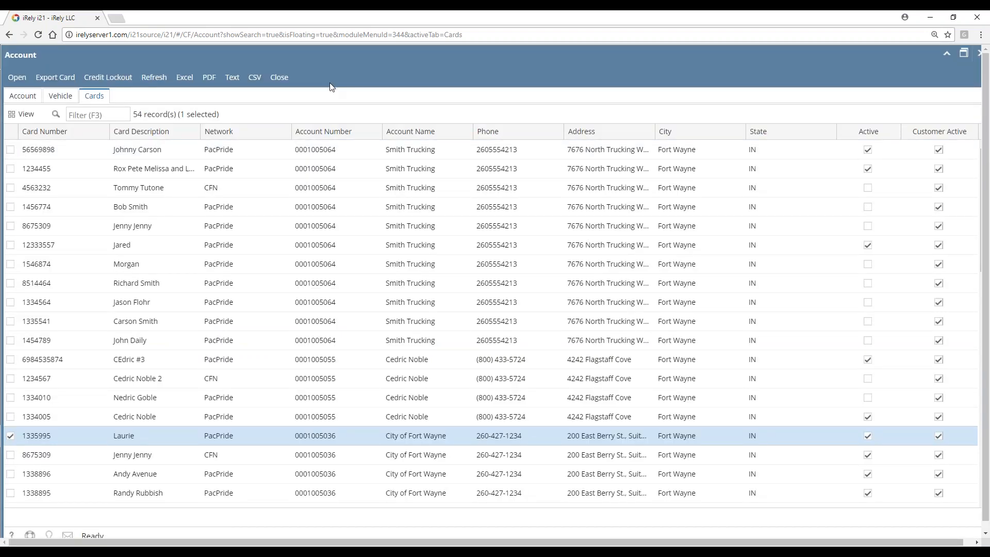
pyautogui.click(21, 99)
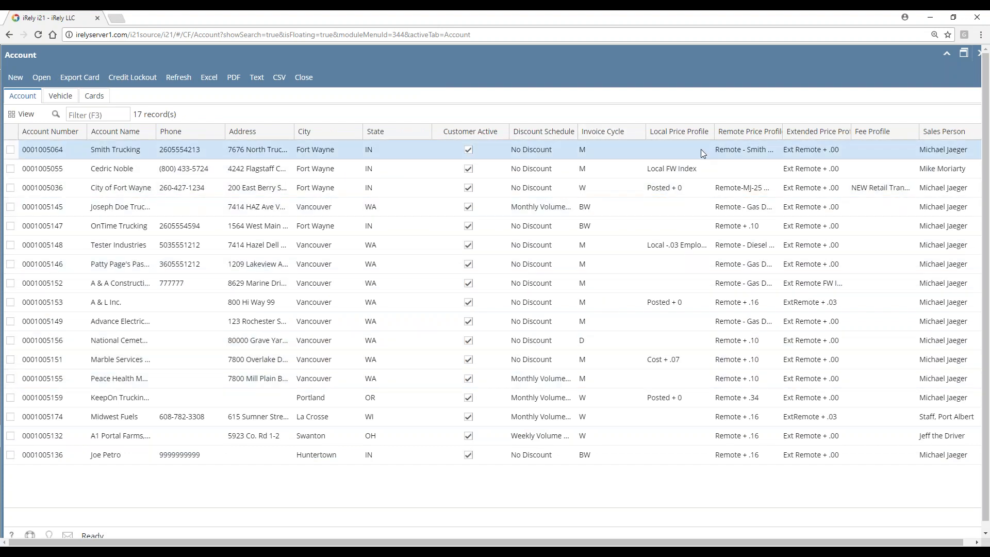
pyautogui.click(94, 96)
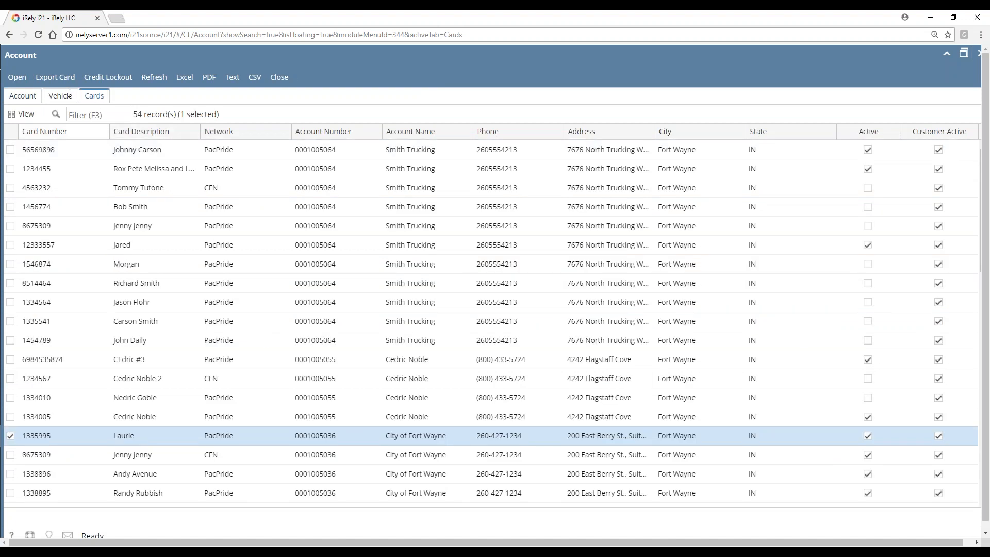
pyautogui.click(78, 102)
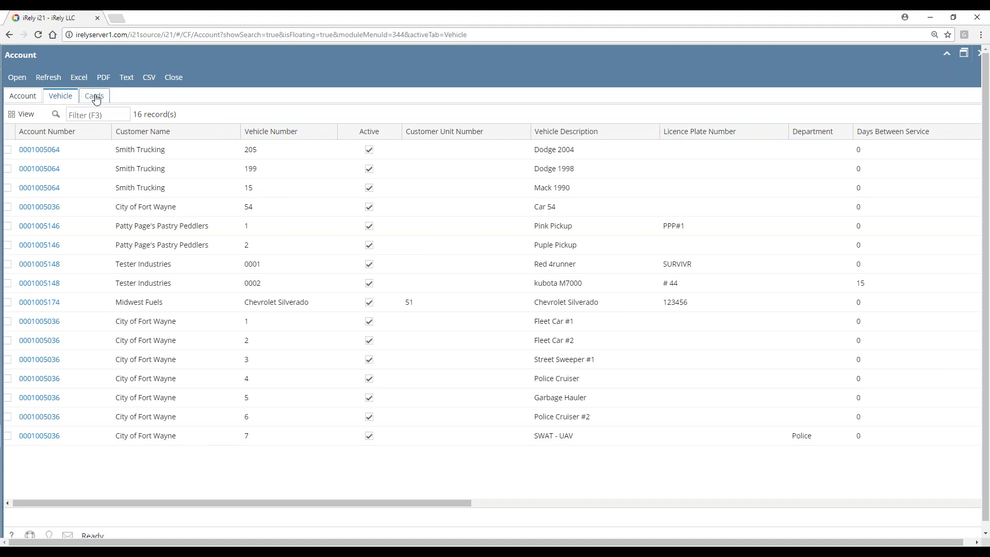
pyautogui.click(95, 101)
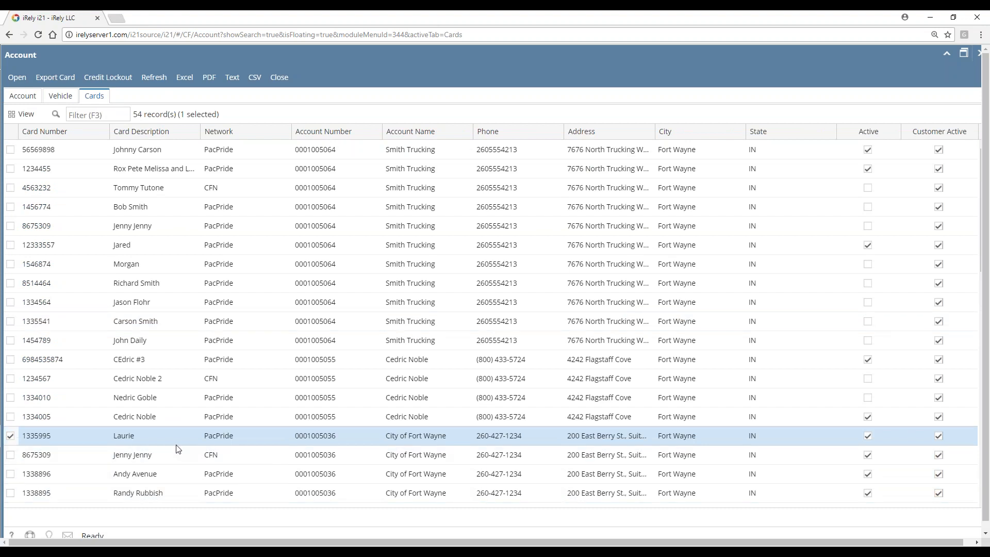
# Review the City of Fort Wayne account from the Laurie card, then close it and the search
pyautogui.doubleClick(139, 436)
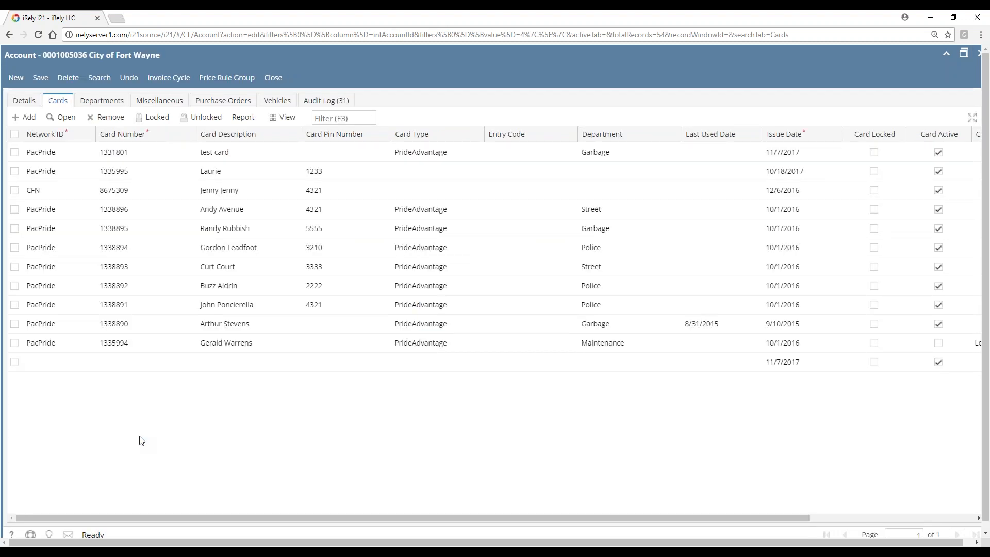
pyautogui.click(281, 82)
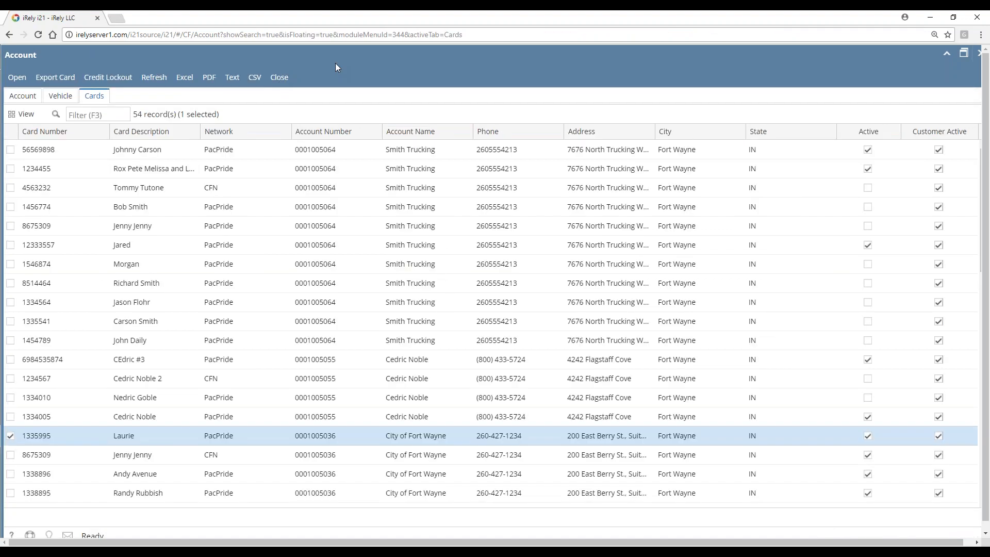
pyautogui.click(281, 78)
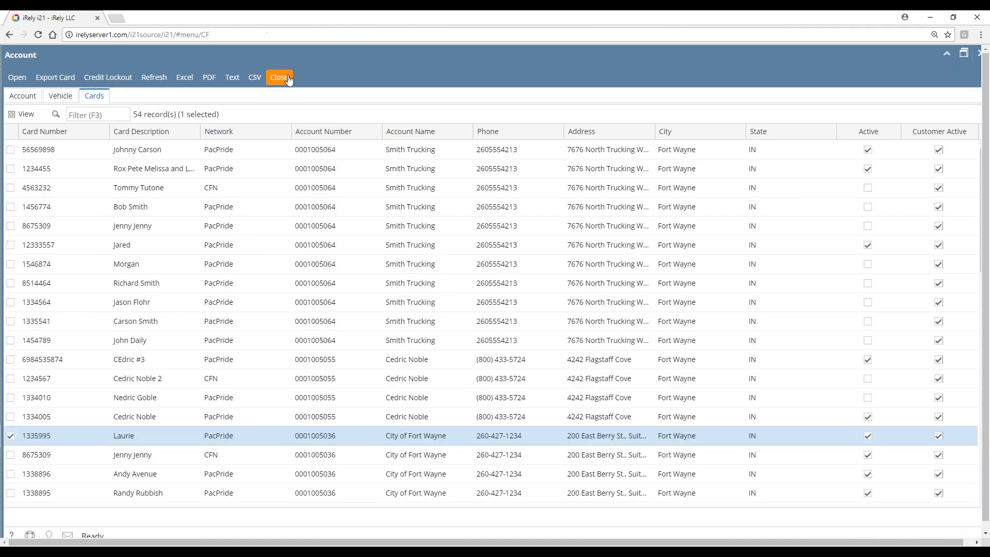
# Open Card Fueling Setup and open the PacPride network record from the Network tab
pyautogui.click(315, 148)
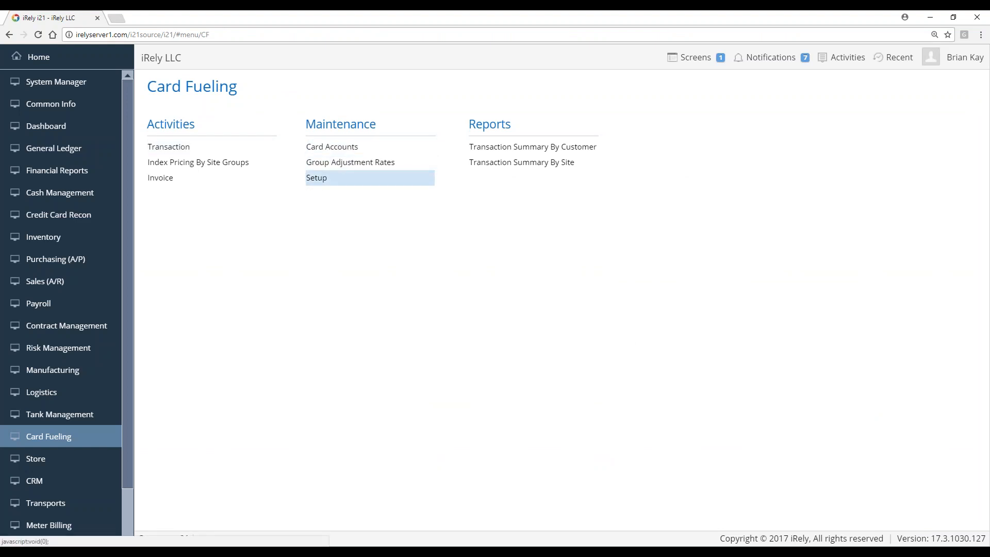
pyautogui.click(318, 179)
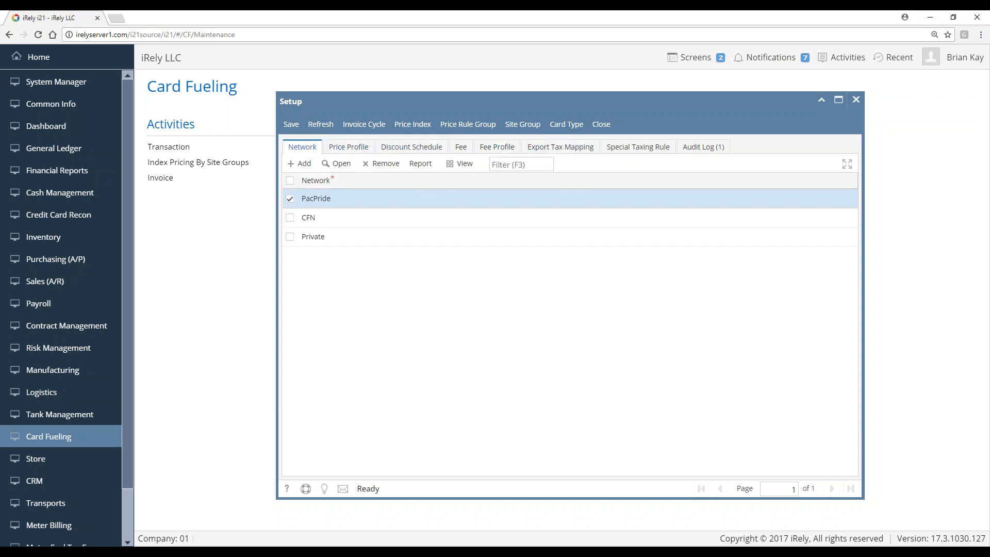
pyautogui.click(347, 170)
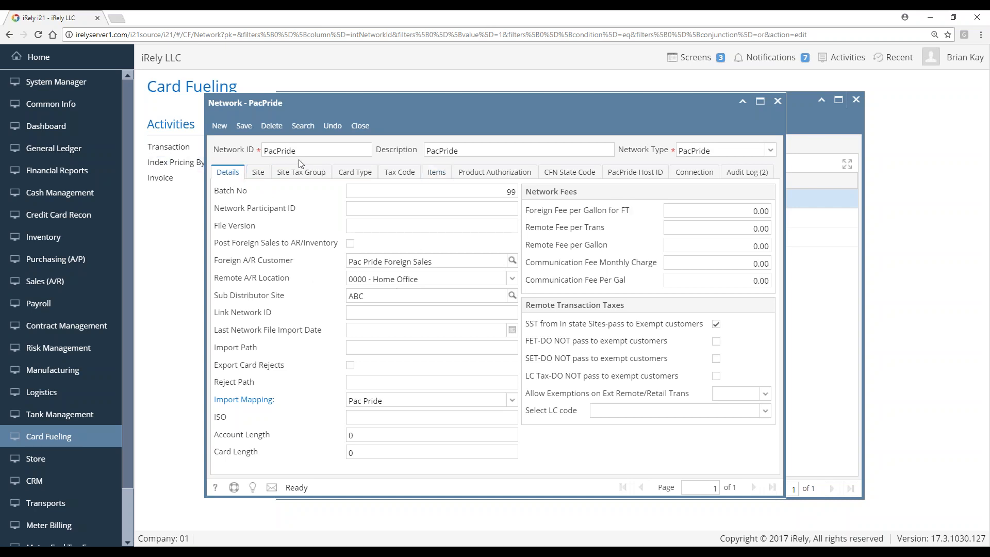
# Open the PacPride network's Fort Wayne - Hobson Rd site record from the Site list
pyautogui.click(259, 174)
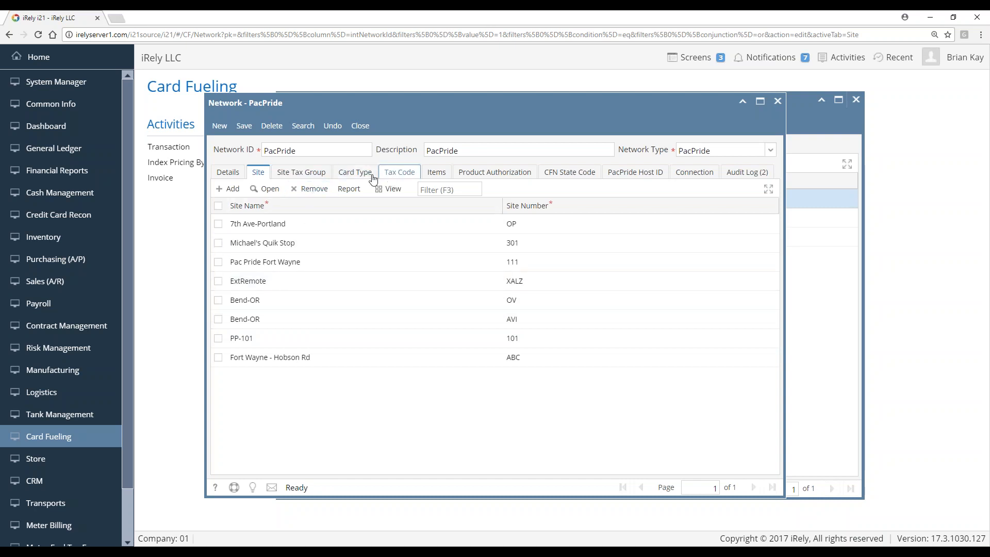
pyautogui.click(303, 363)
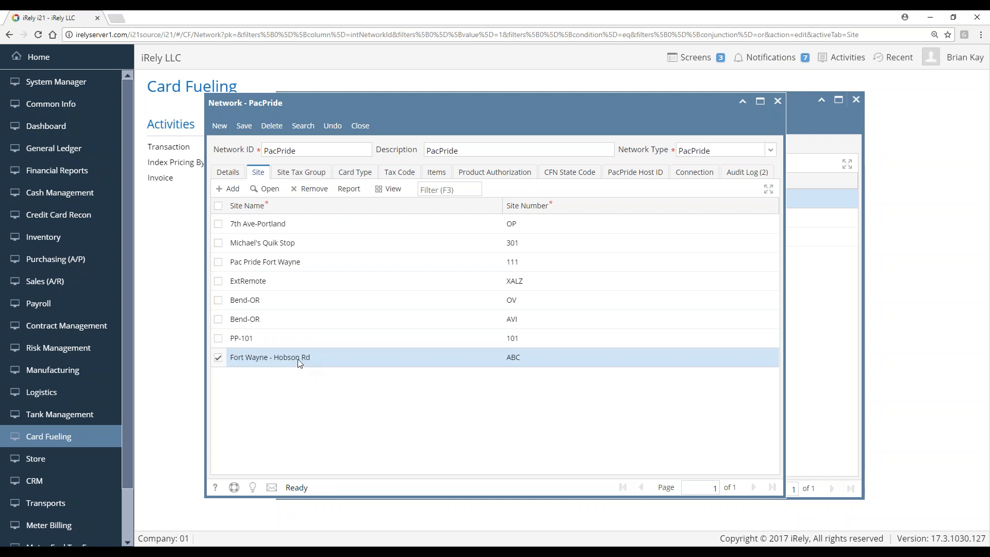
pyautogui.click(266, 194)
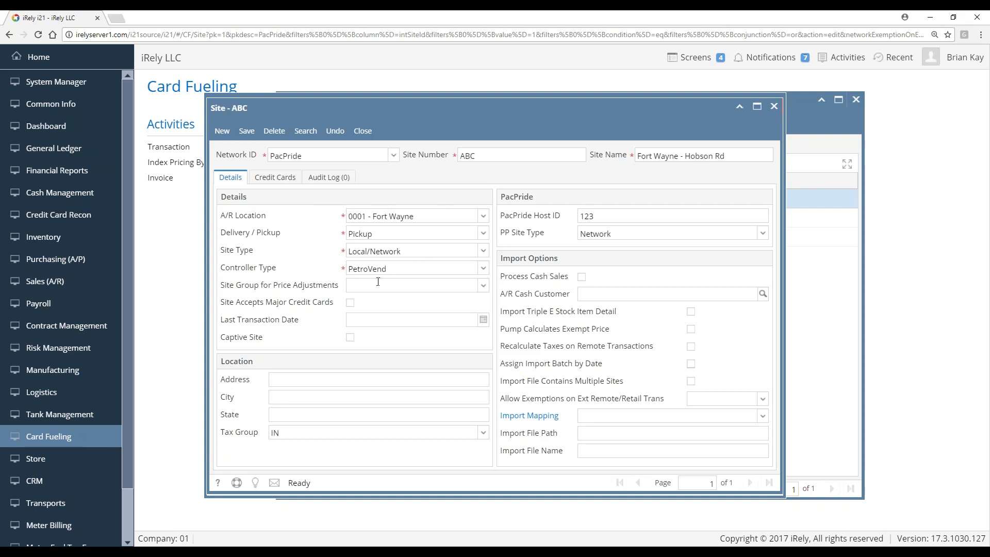
pyautogui.click(416, 286)
pyautogui.click(410, 281)
# Close the Hobson Rd site and review PacPride's tax code mappings, selecting State Excise Tax Rate 1
pyautogui.click(363, 130)
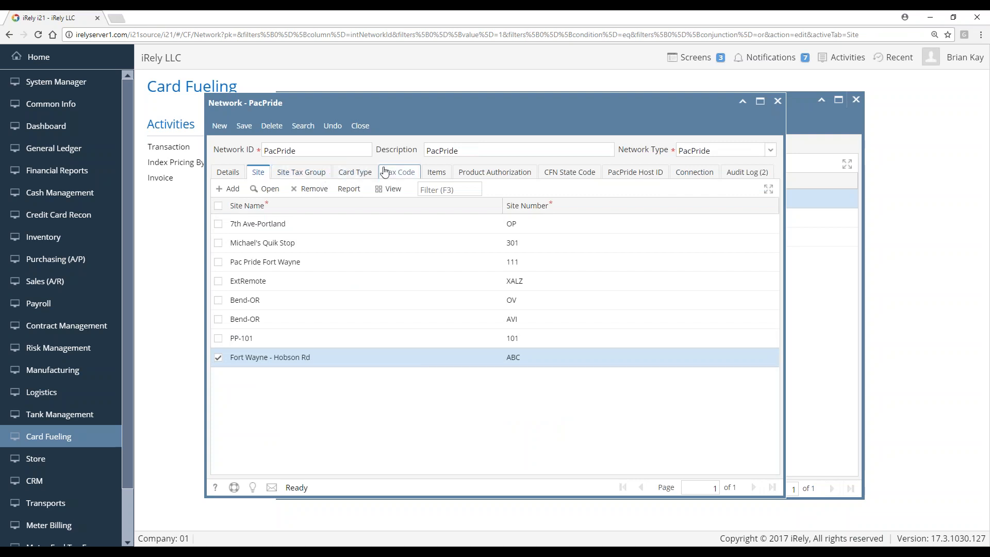
pyautogui.click(403, 175)
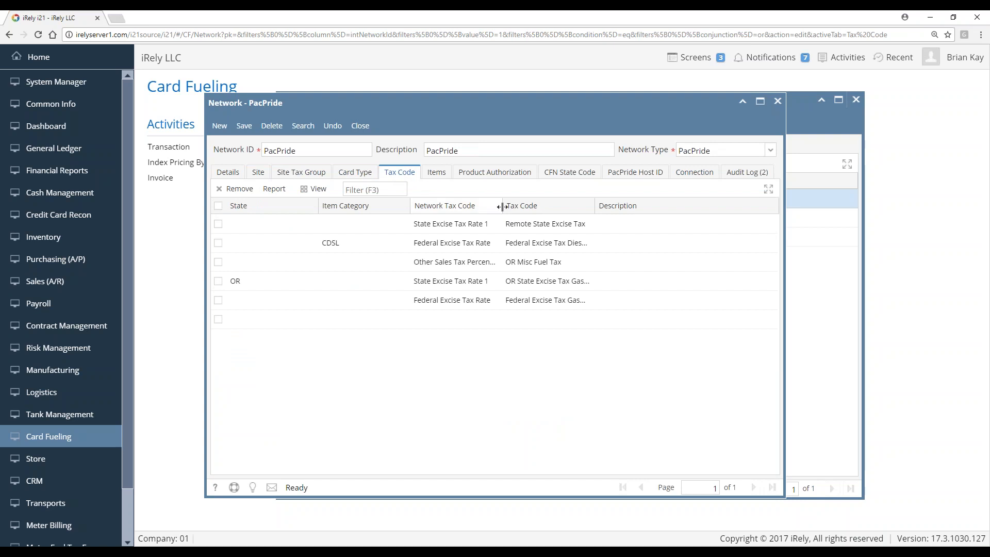
pyautogui.moveTo(503, 207); pyautogui.dragTo(514, 207)
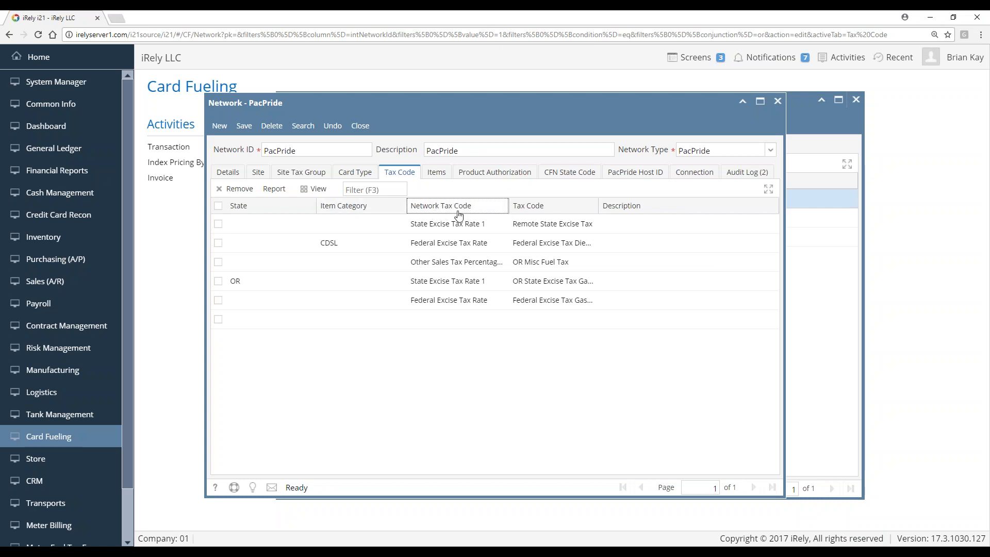
pyautogui.click(420, 215)
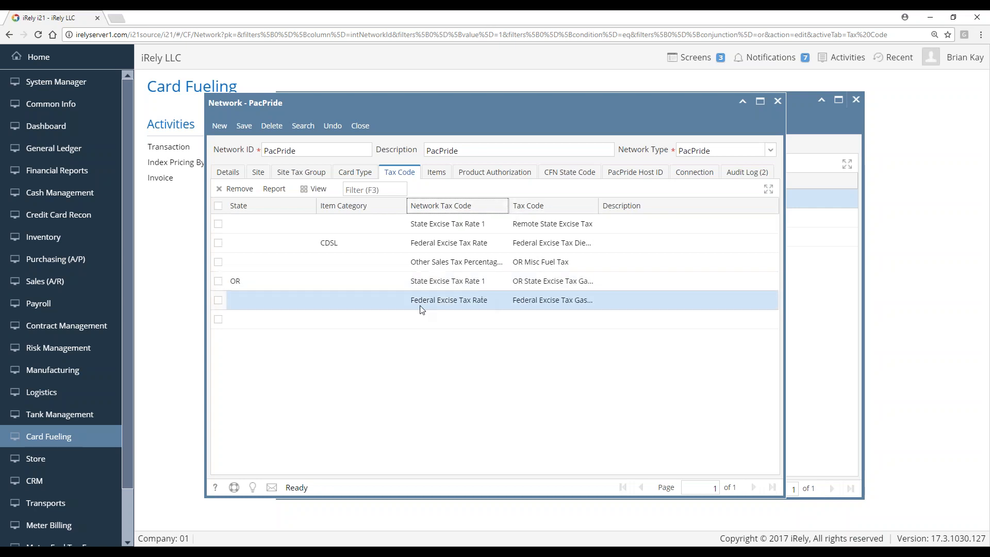
# Add site item code 42 mapped to A/R item 87G, described as Gasoline, and save it
pyautogui.click(436, 177)
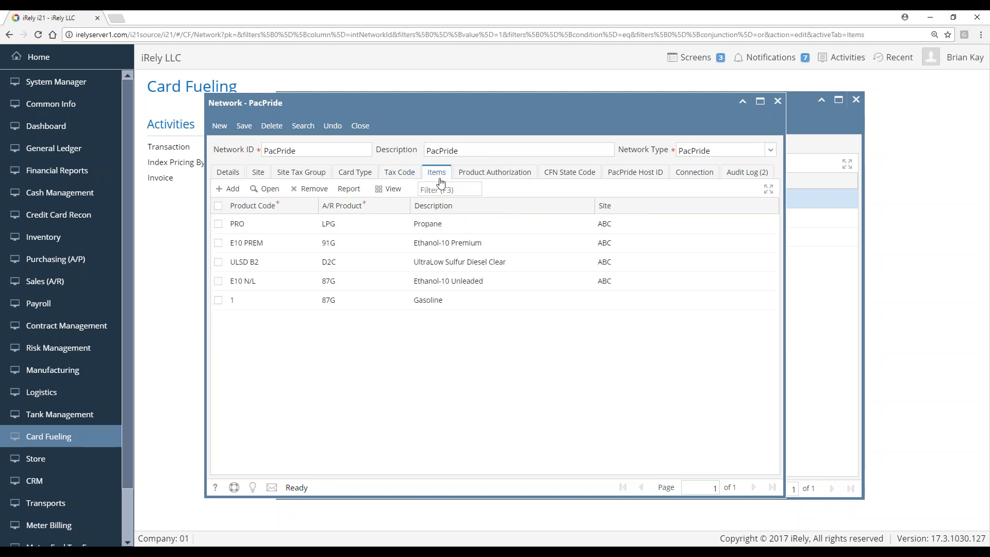
pyautogui.click(229, 191)
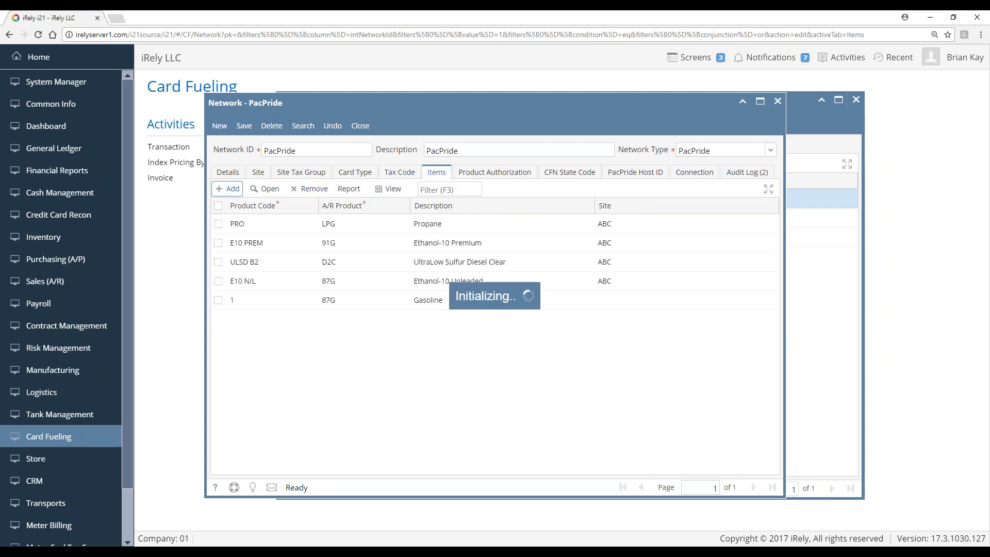
pyautogui.click(505, 244)
pyautogui.write('42')
pyautogui.click(506, 277)
pyautogui.write('87g')
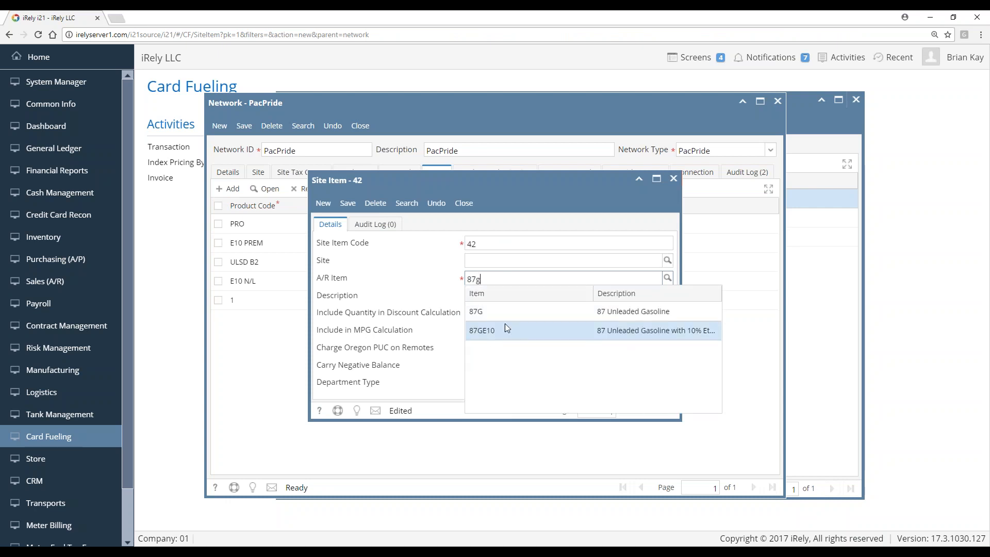
pyautogui.click(505, 311)
pyautogui.click(492, 297)
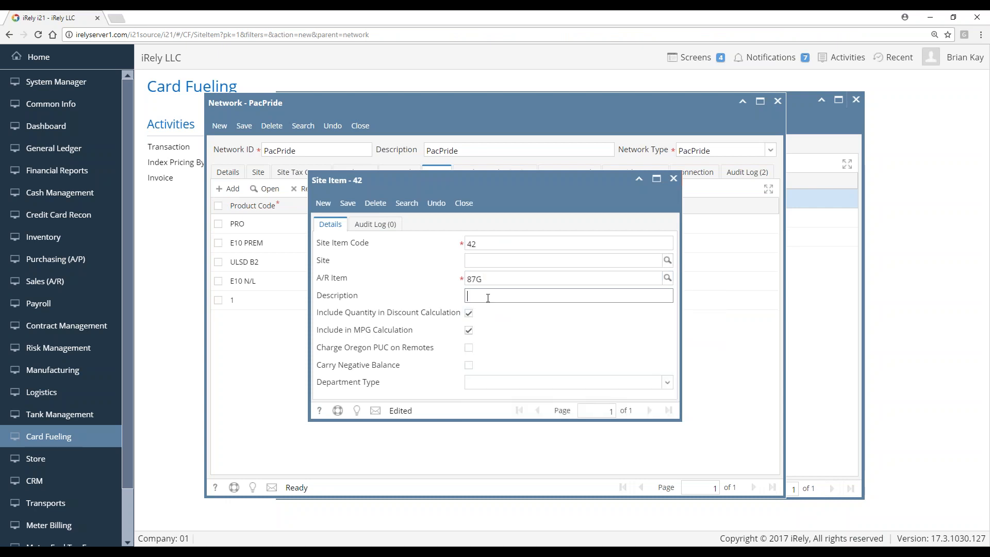
pyautogui.write('Gasoline')
pyautogui.click(347, 203)
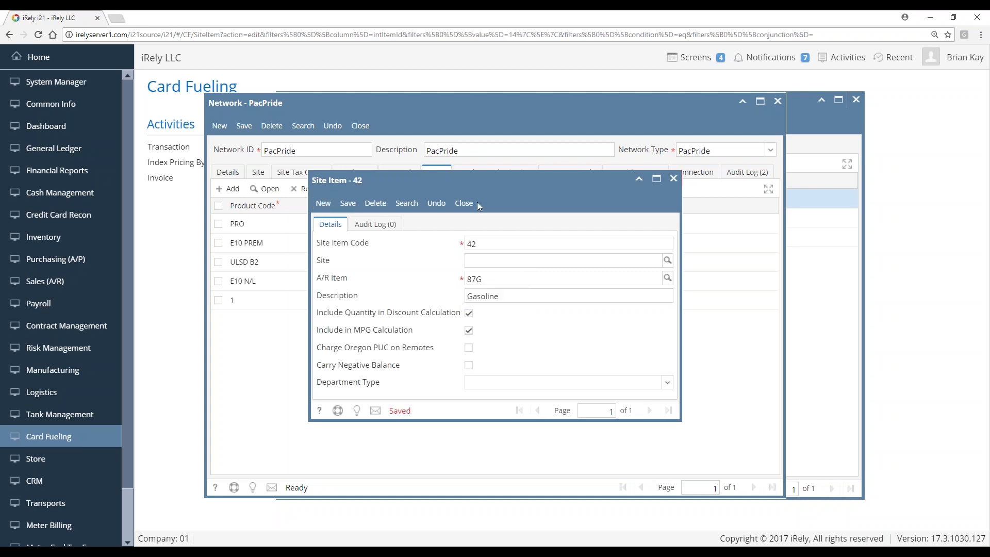
pyautogui.click(464, 204)
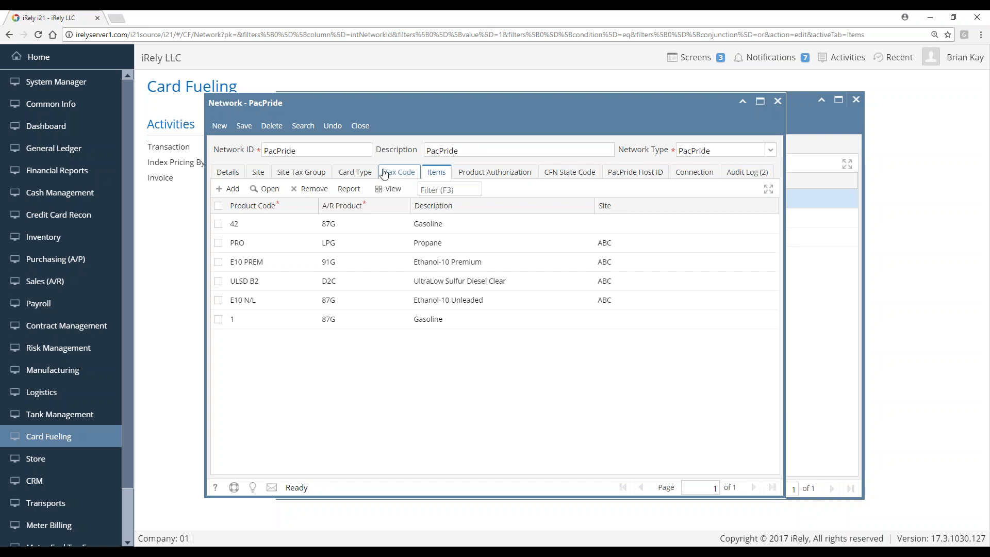
# Turn on Show On CF Invoice for the Monthly Volume Discounts schedule and save it
pyautogui.click(360, 127)
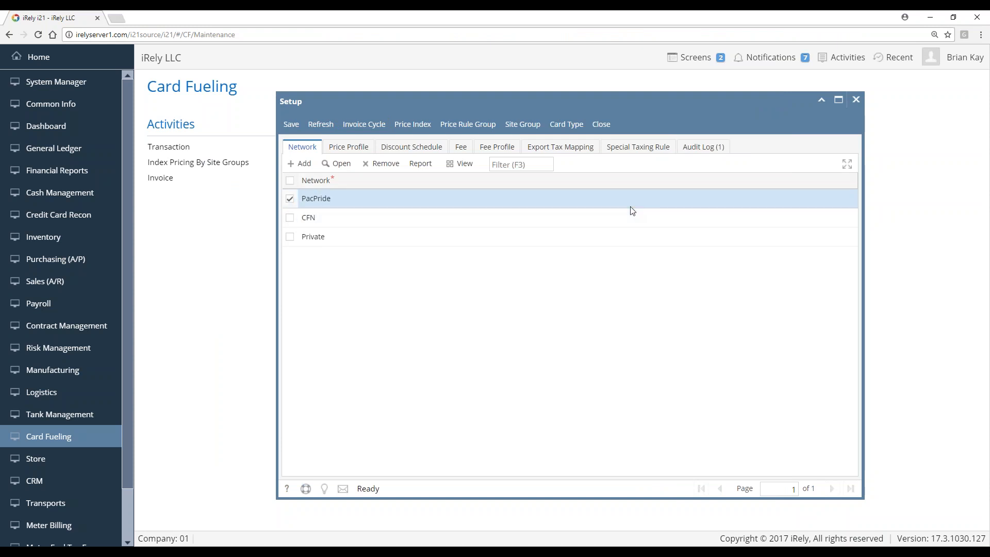
pyautogui.click(407, 148)
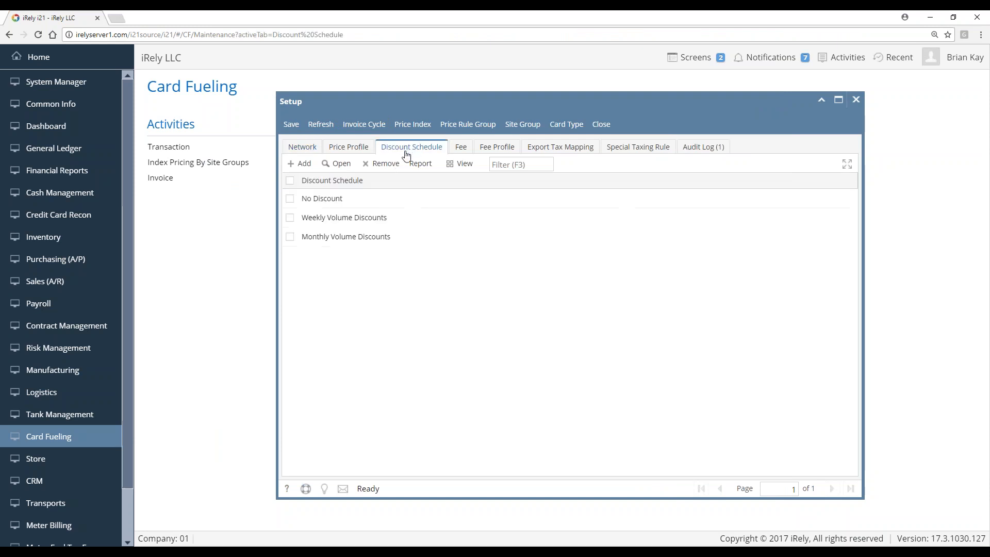
pyautogui.click(344, 239)
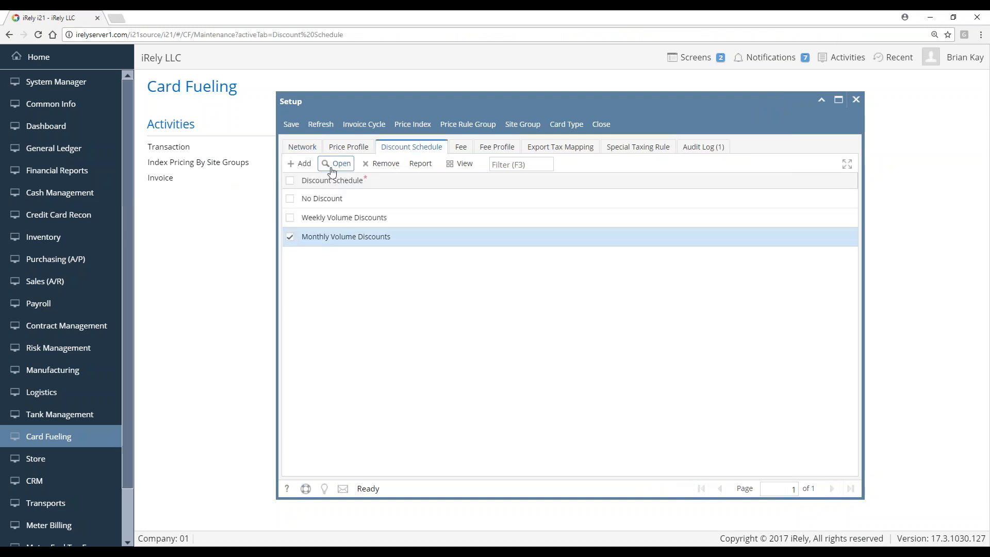
pyautogui.click(332, 163)
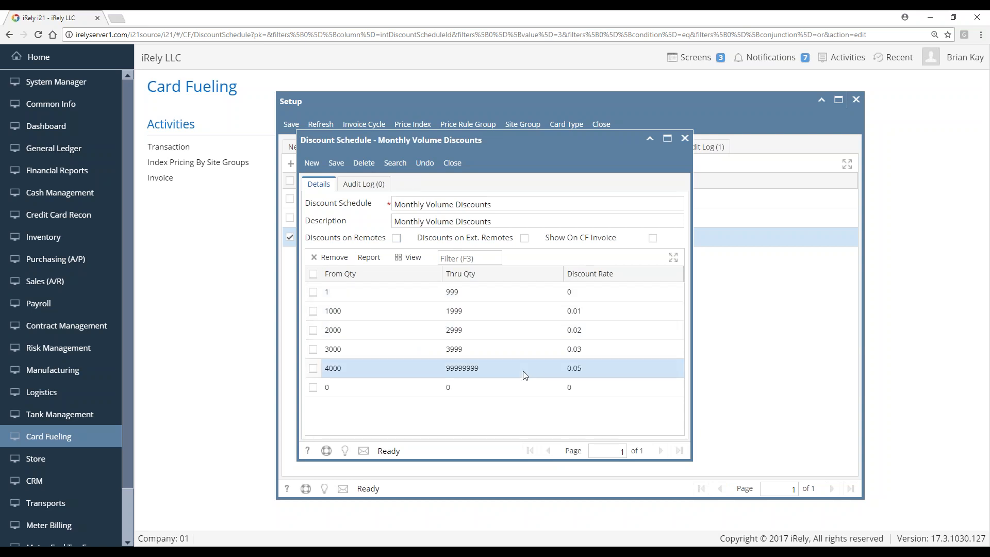
pyautogui.click(653, 238)
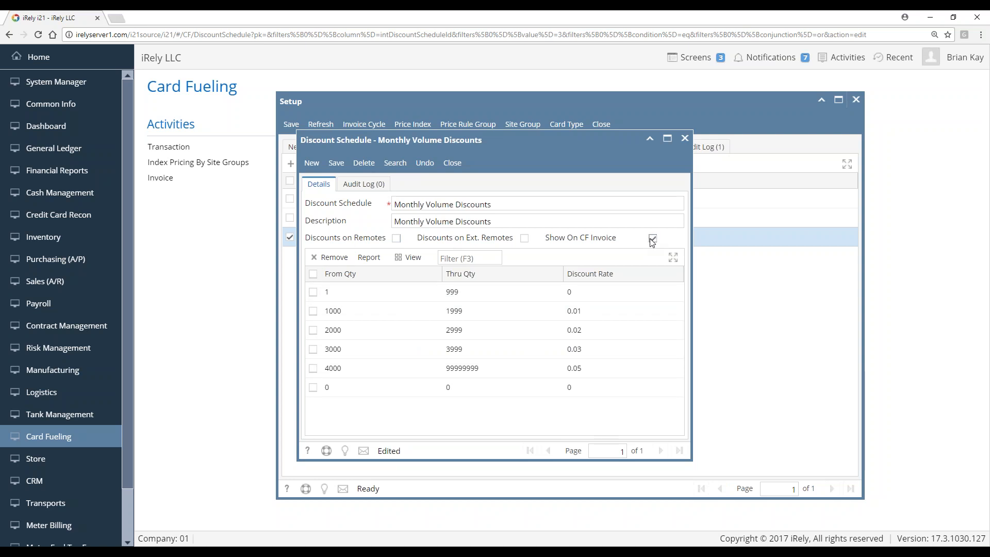
pyautogui.click(334, 164)
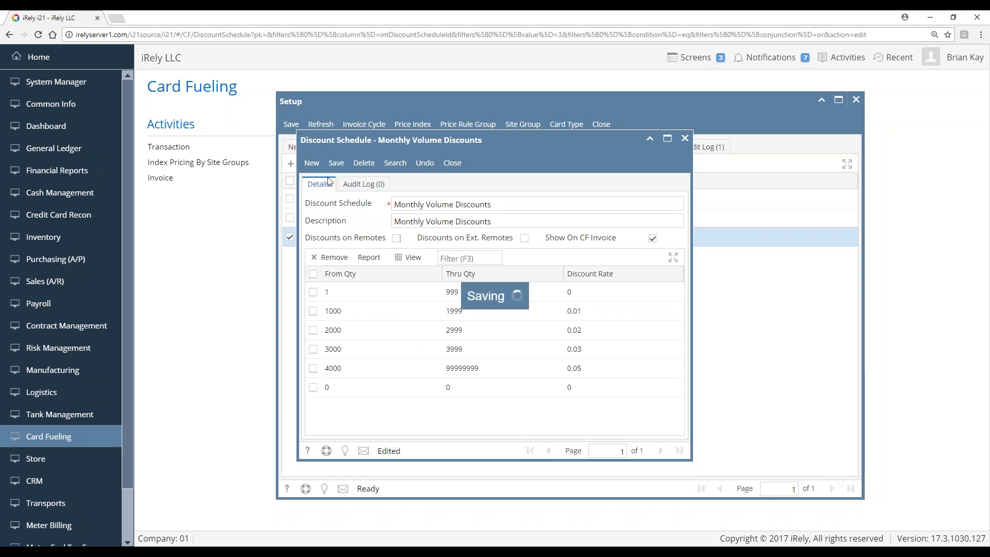
pyautogui.click(452, 163)
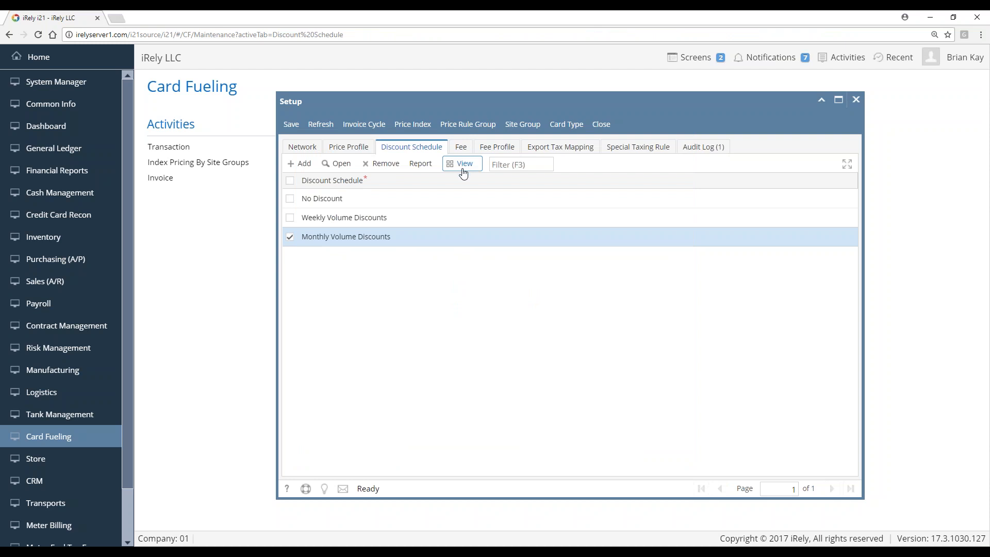
# Open and close the NEW Retail Transaction Fee profile, then view the empty Fee list
pyautogui.click(427, 219)
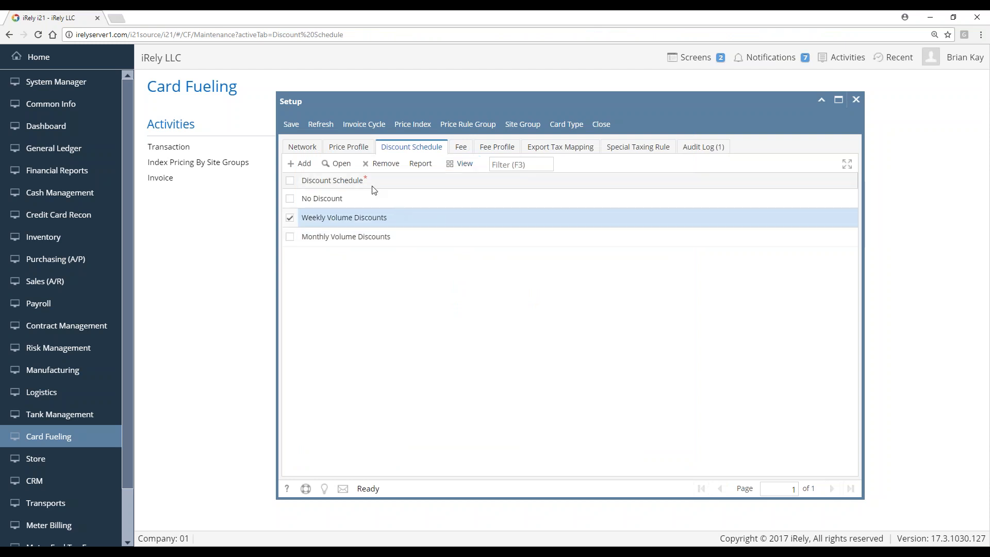
pyautogui.click(485, 148)
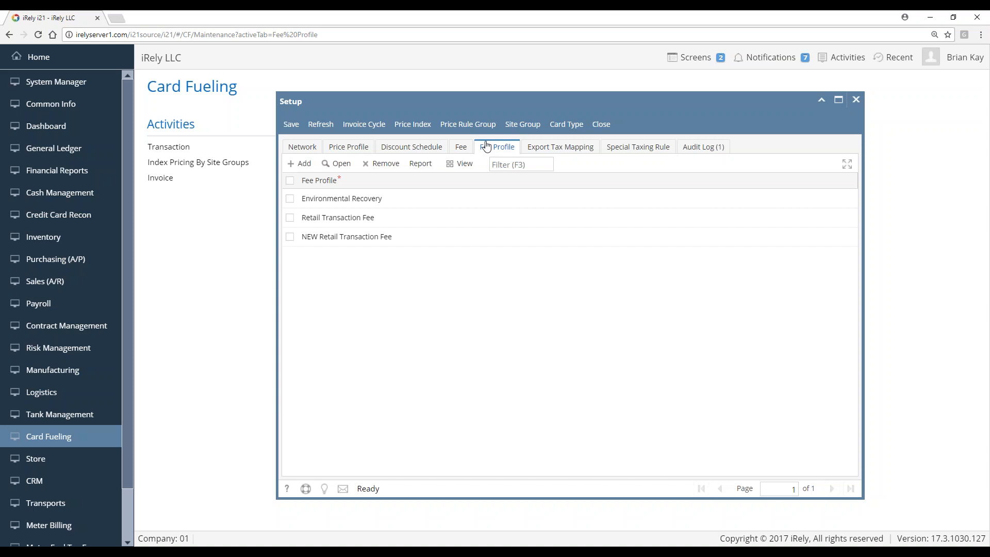
pyautogui.click(384, 239)
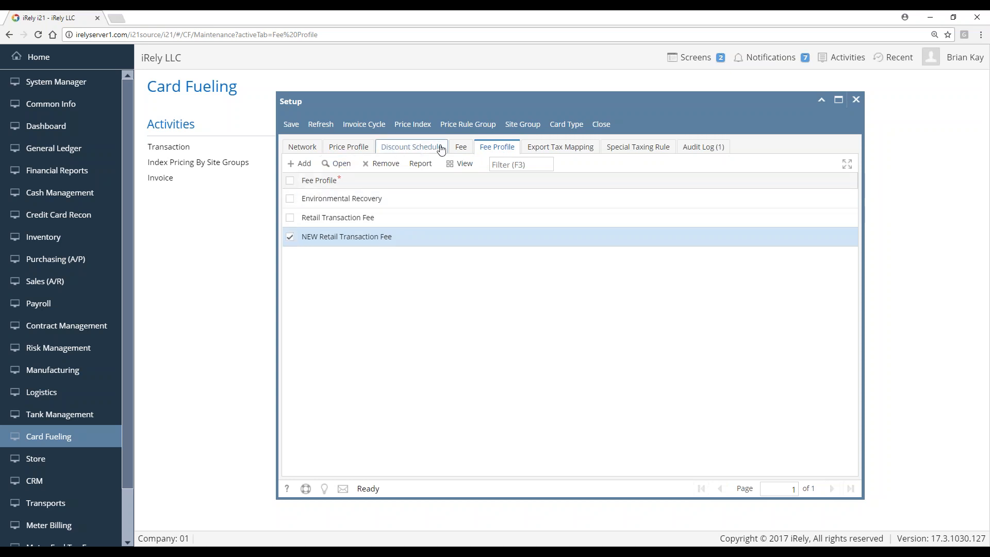
pyautogui.click(348, 166)
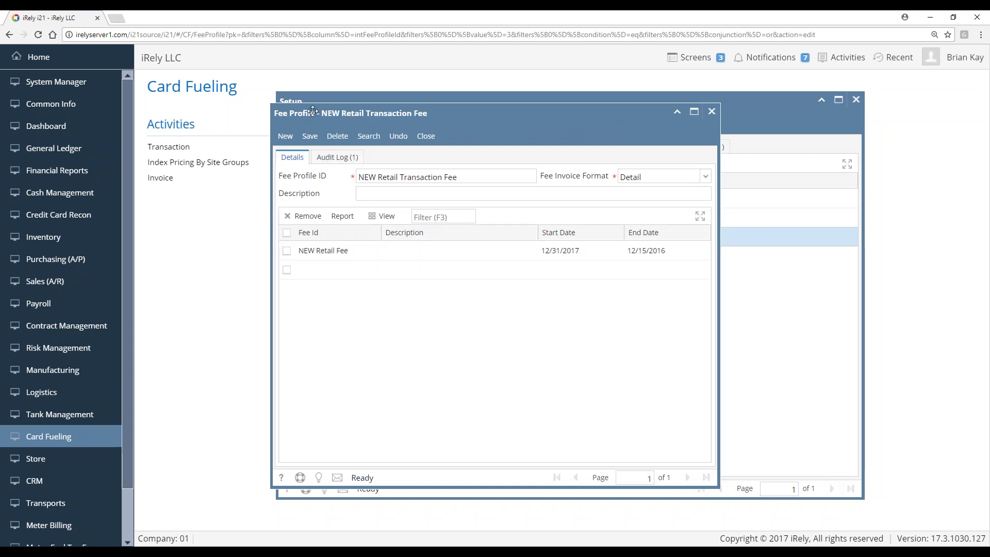
pyautogui.click(345, 269)
pyautogui.click(426, 137)
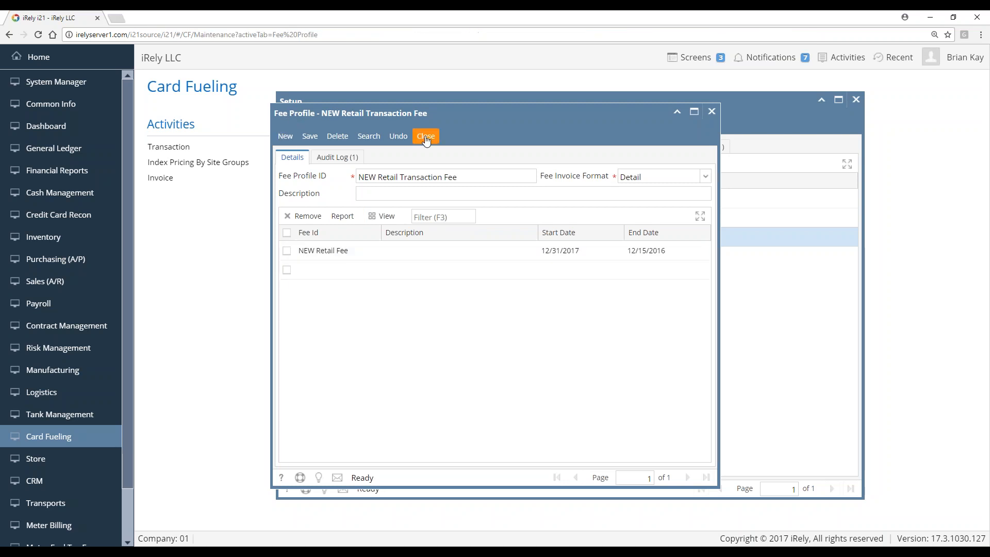
pyautogui.click(472, 147)
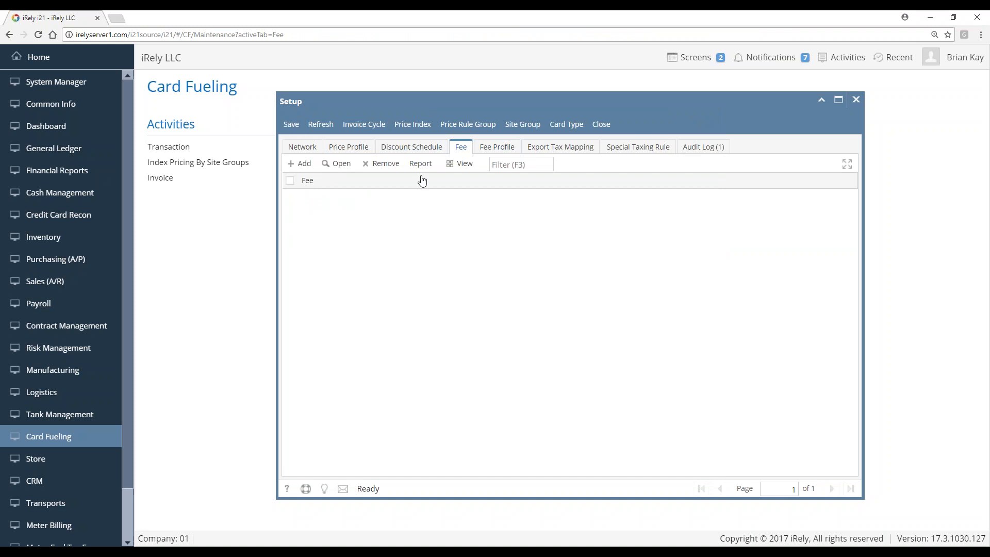
# Open the NEW Retail Fee record and review its Calculation Type options, keeping Flat
pyautogui.click(349, 238)
pyautogui.click(337, 164)
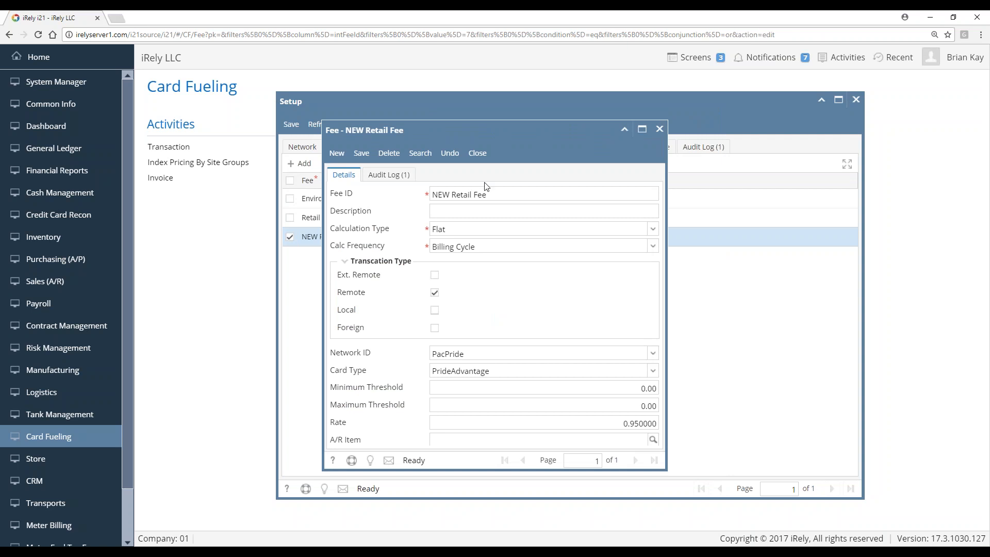
pyautogui.click(466, 228)
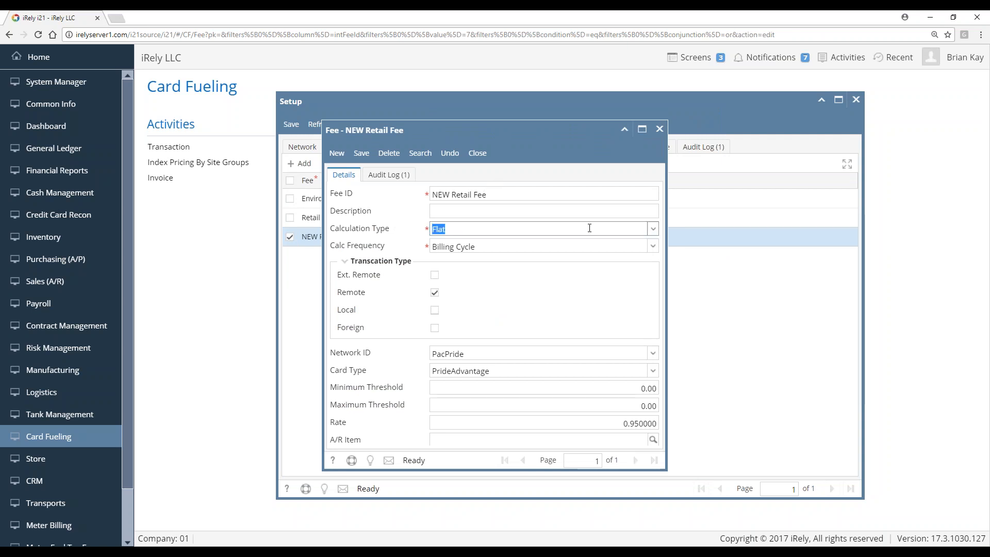
pyautogui.click(654, 229)
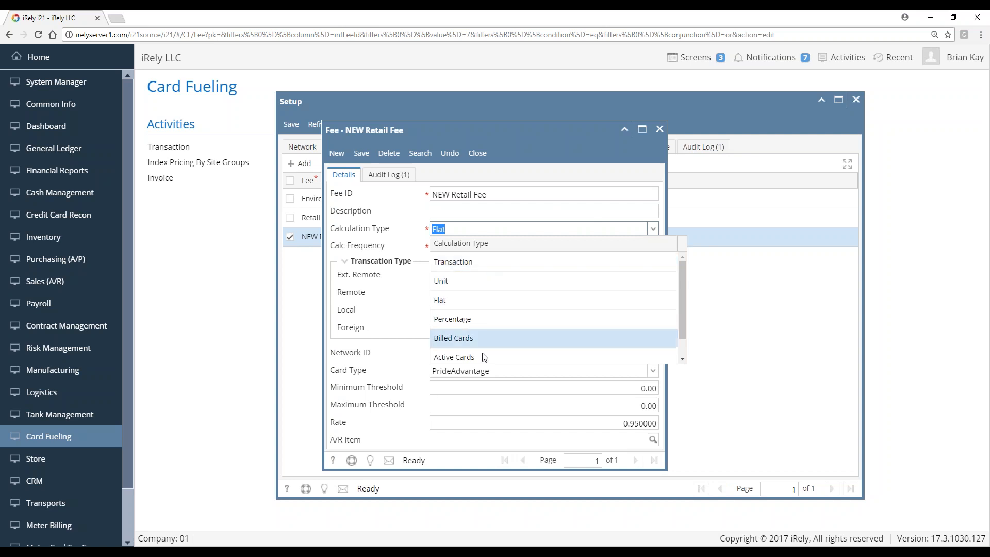
pyautogui.click(501, 212)
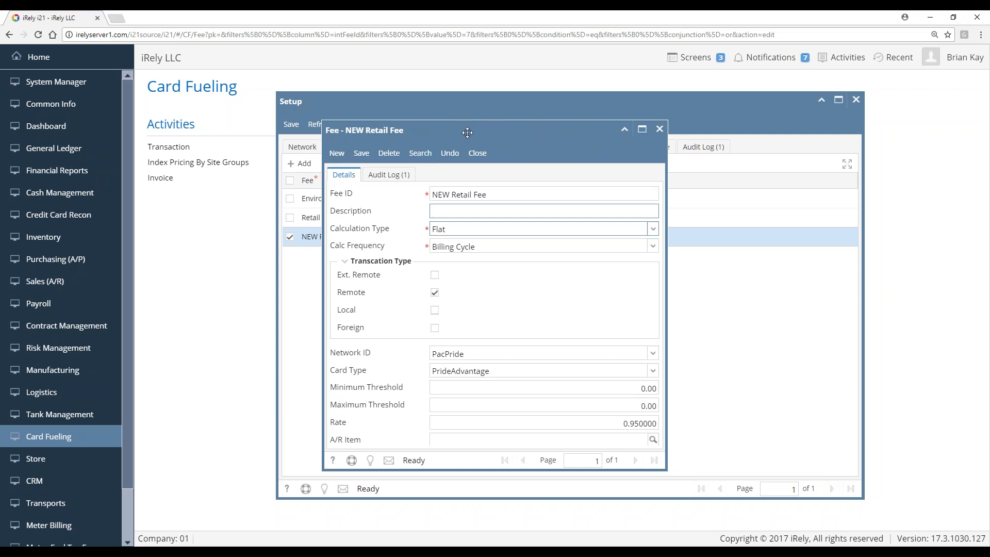
pyautogui.moveTo(468, 132); pyautogui.dragTo(595, 145)
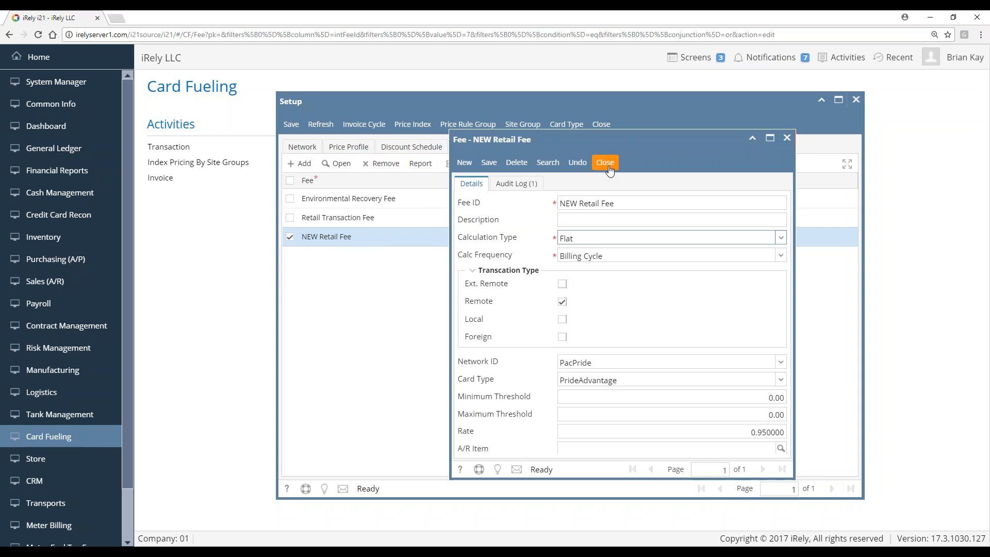
# Close the NEW Retail Fee window, return Setup to the Network tab, and close Setup
pyautogui.click(607, 164)
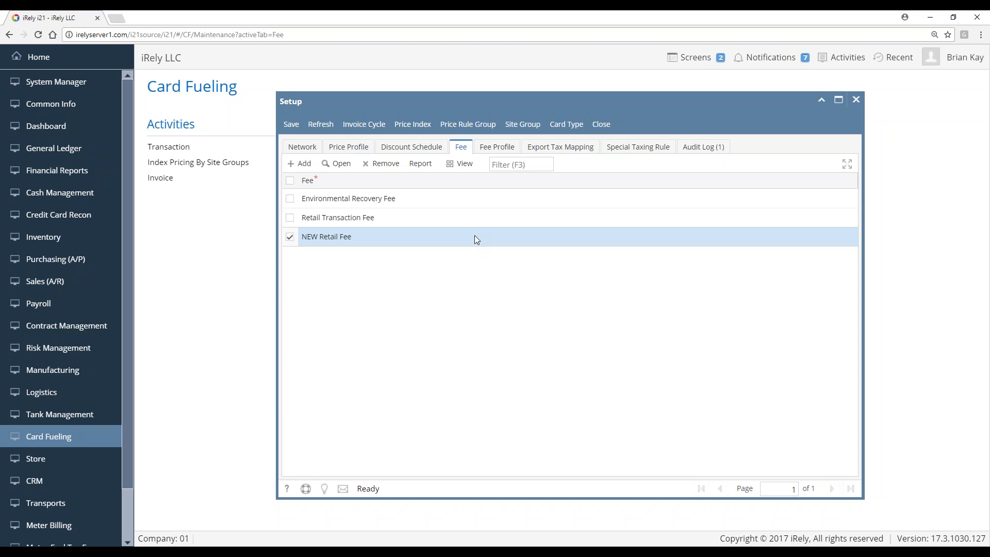
pyautogui.click(295, 149)
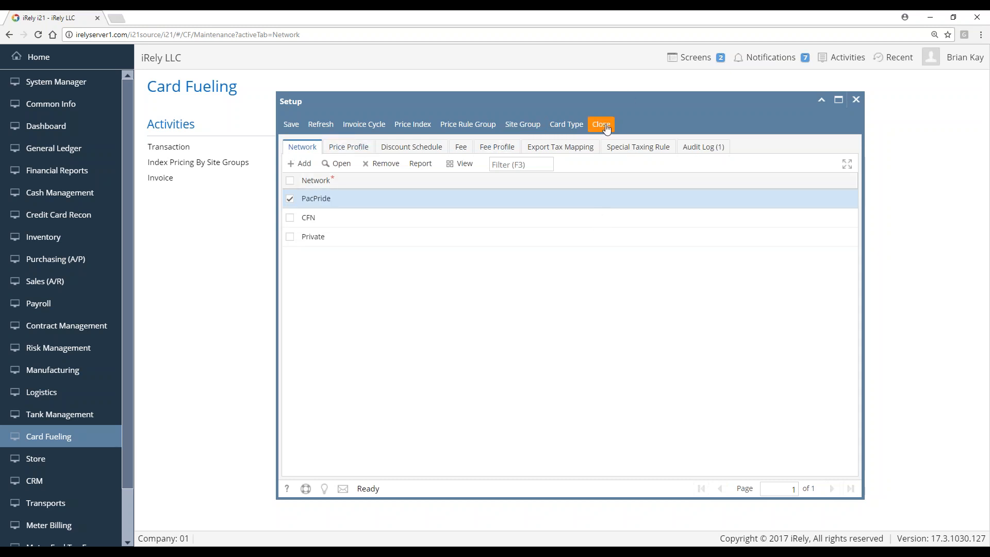
pyautogui.click(607, 129)
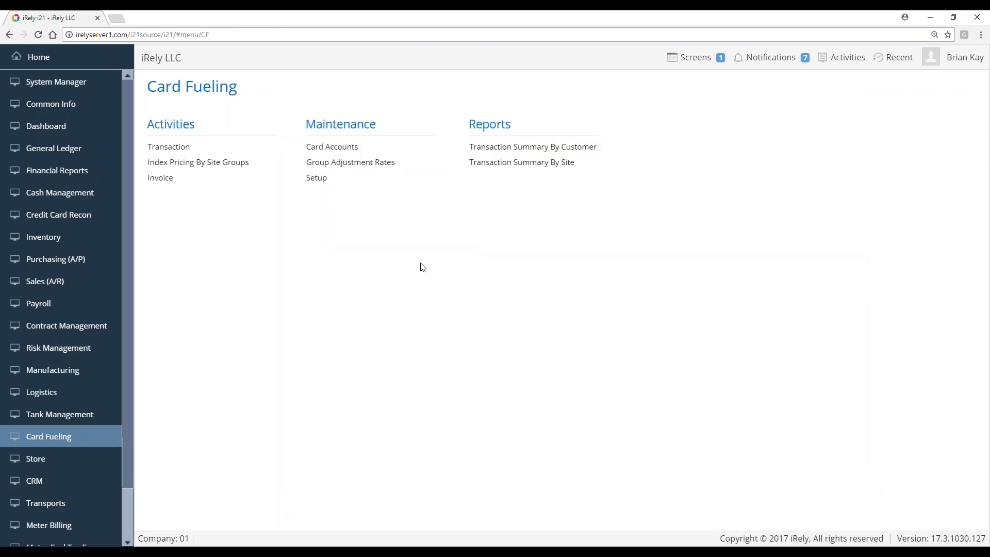